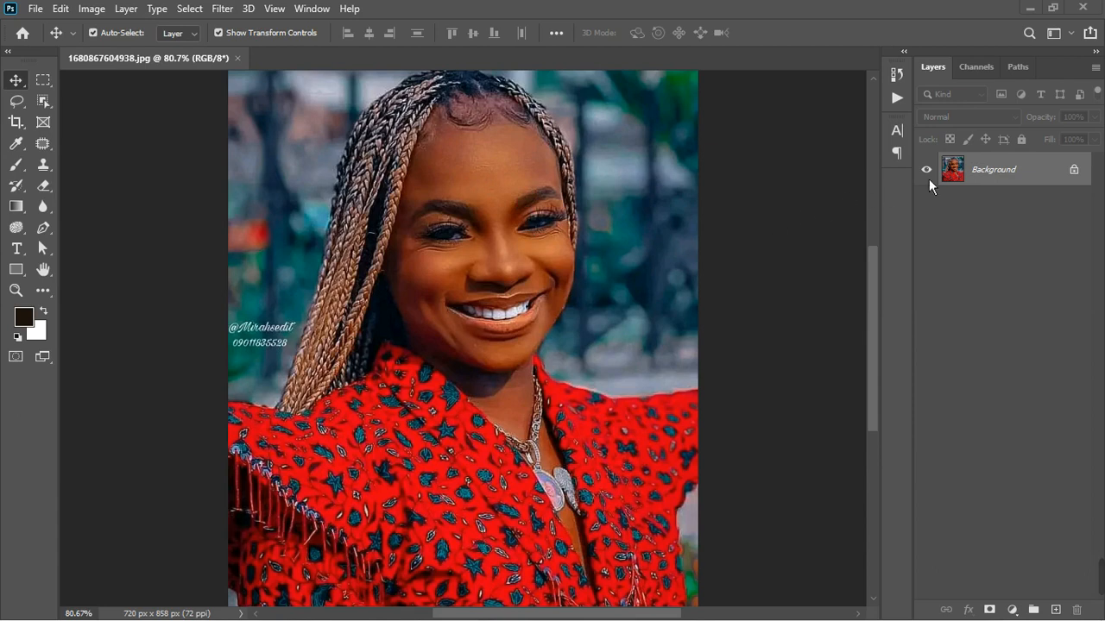
- Unlock the Background layer and fit the whole portrait in view
left_click(1073, 169)
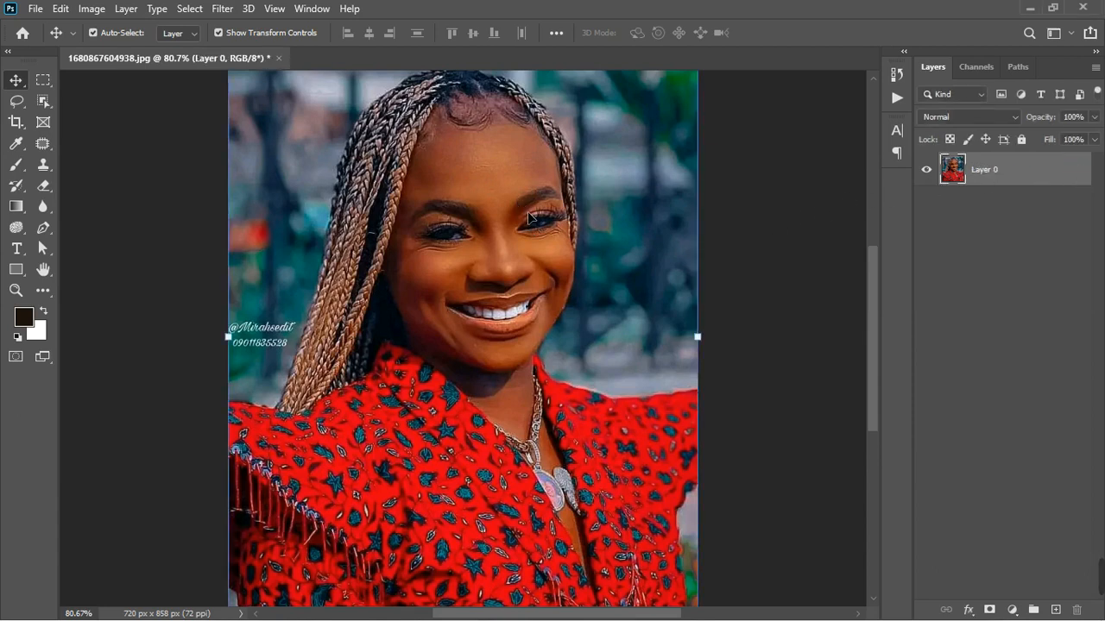
key("ctrl+0")
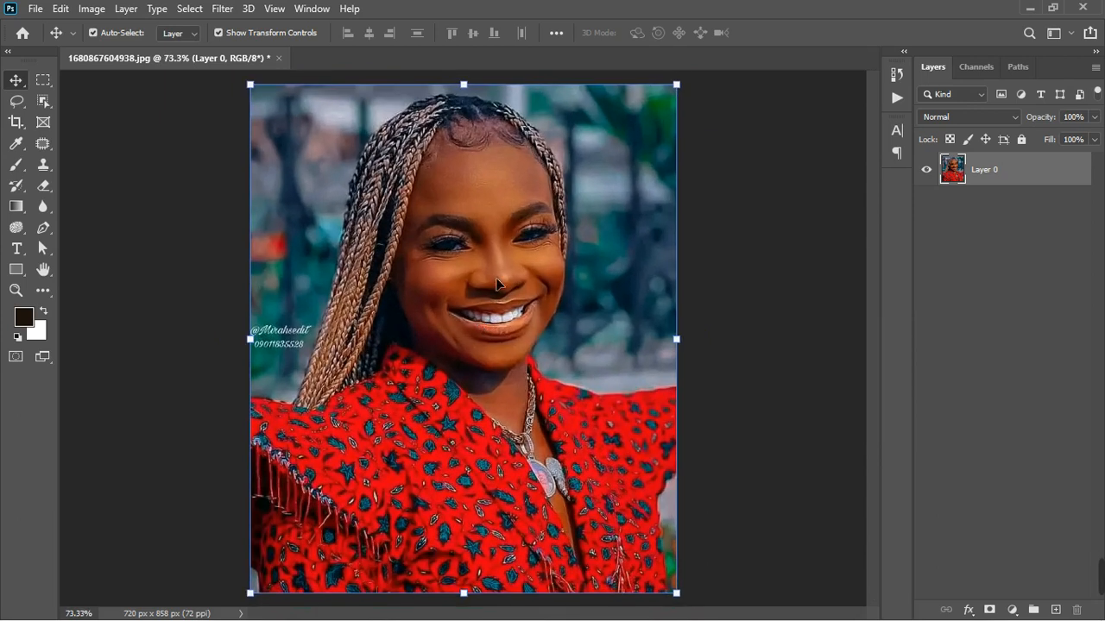
scroll(494, 243, "up", 3)
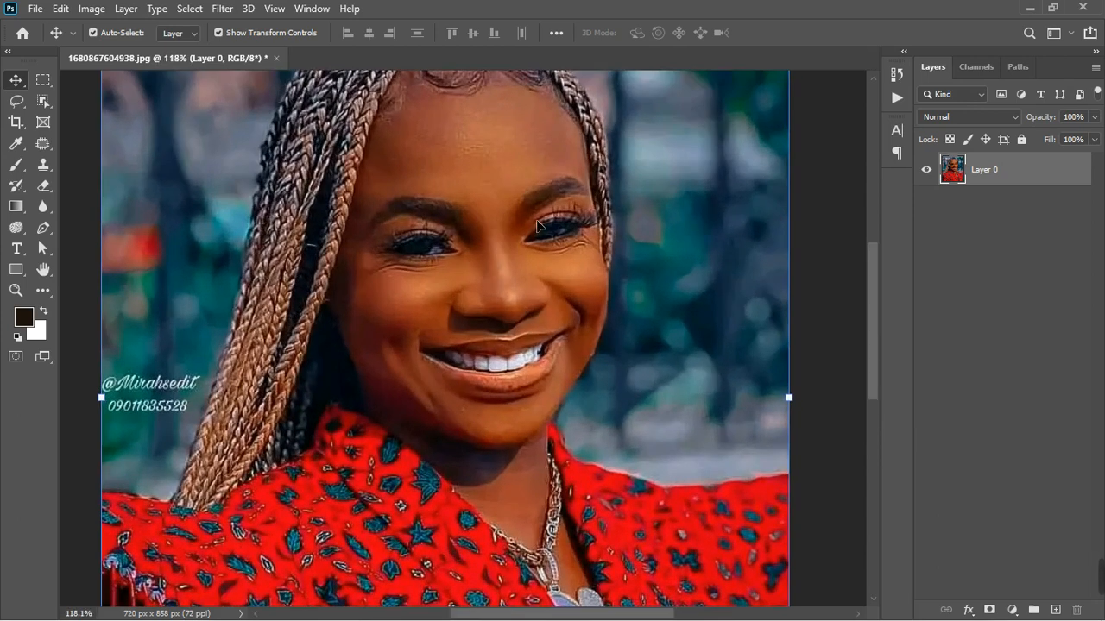
scroll(541, 226, "down", 3)
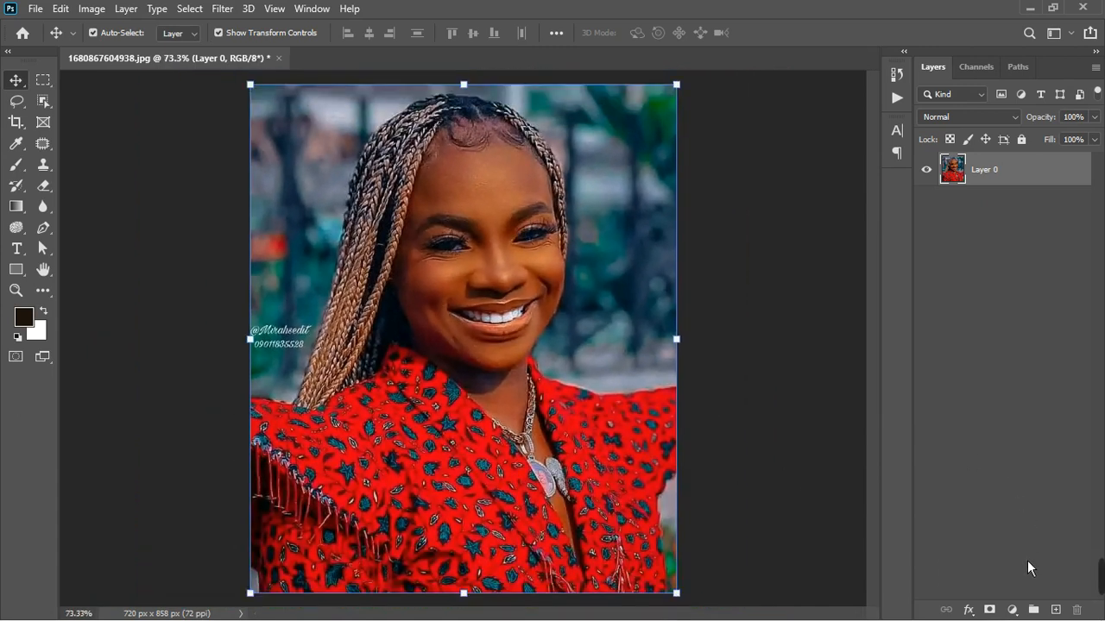
- Add a Hue/Saturation adjustment layer and sample the skin on the cheek to target its color range
left_click(1014, 610)
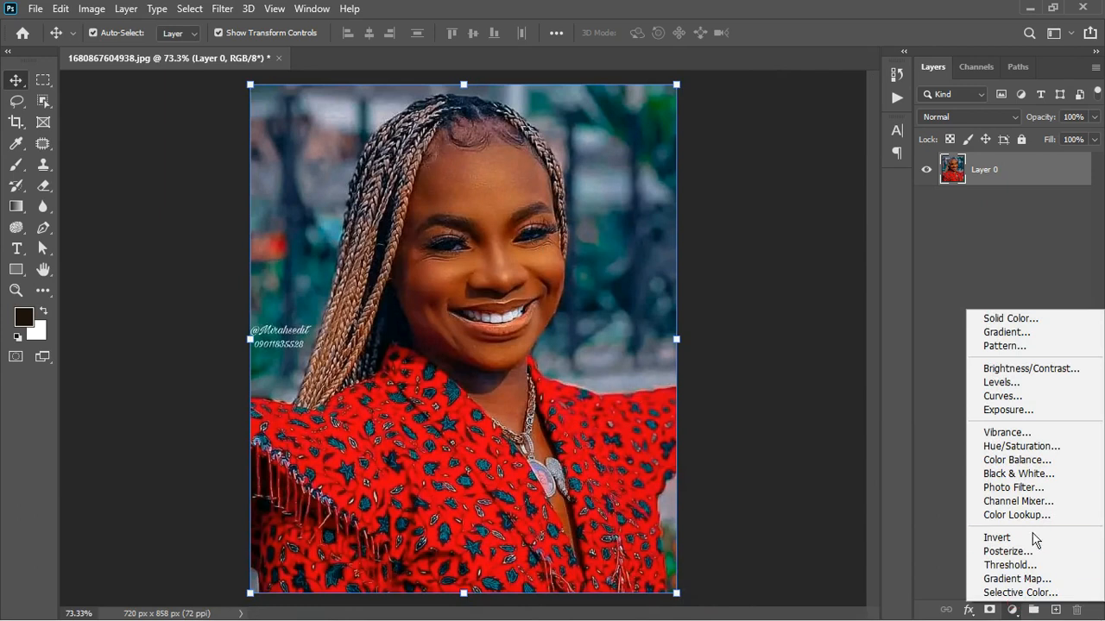
left_click(1048, 447)
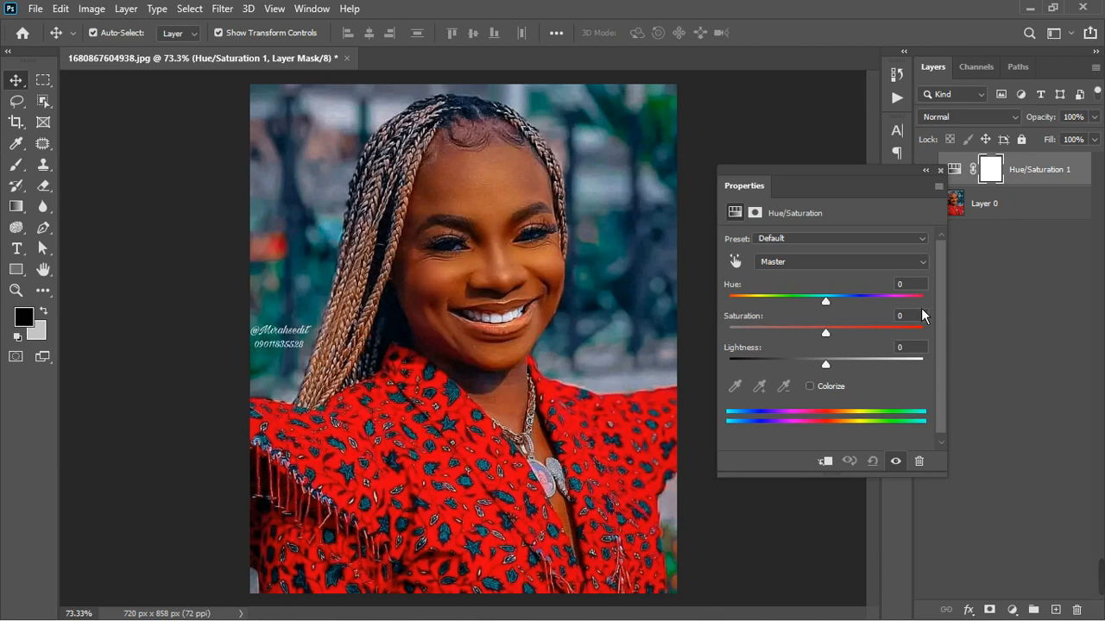
left_click(738, 260)
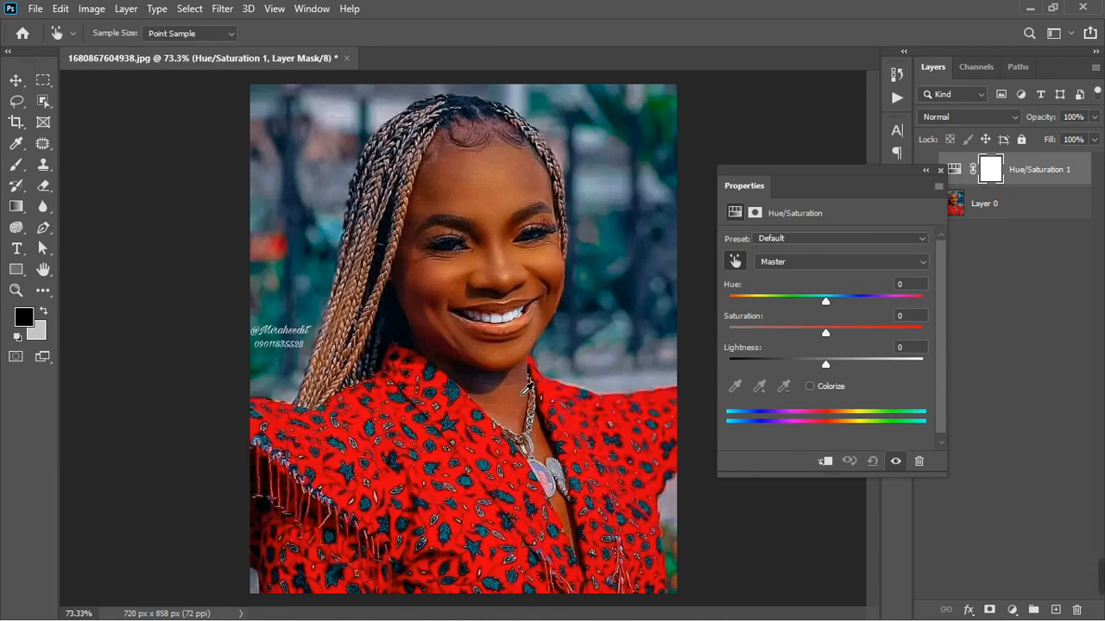
left_click(544, 269)
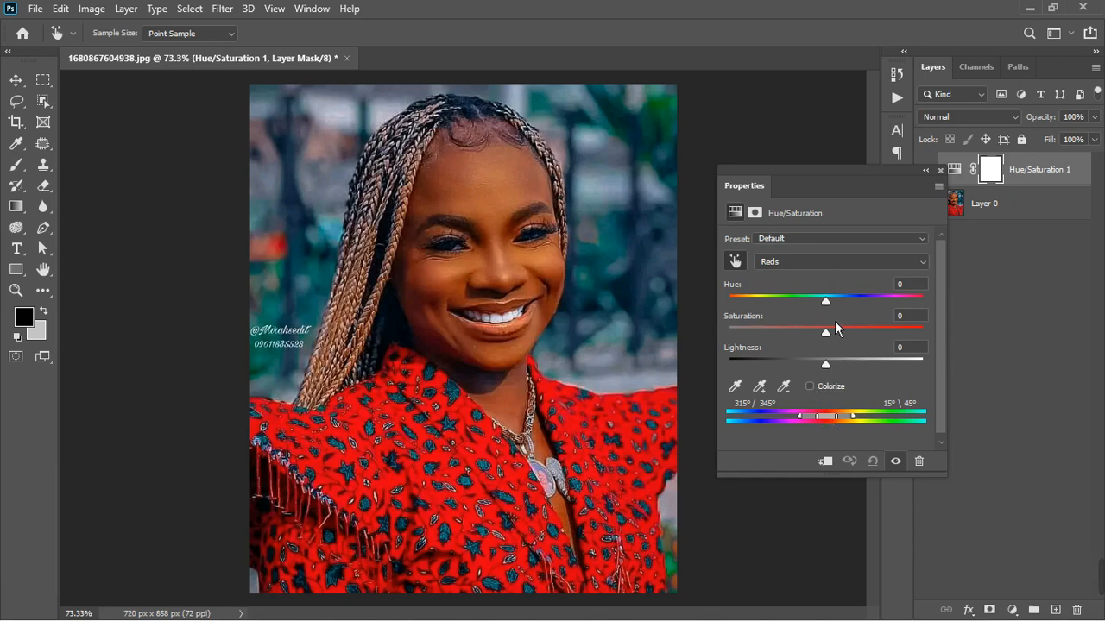
- Shift the Reds hue to +139 as a preview and isolate the skin tones with a color range of 349°/33° to 64°\93°
left_click_drag(830, 304, 915, 310)
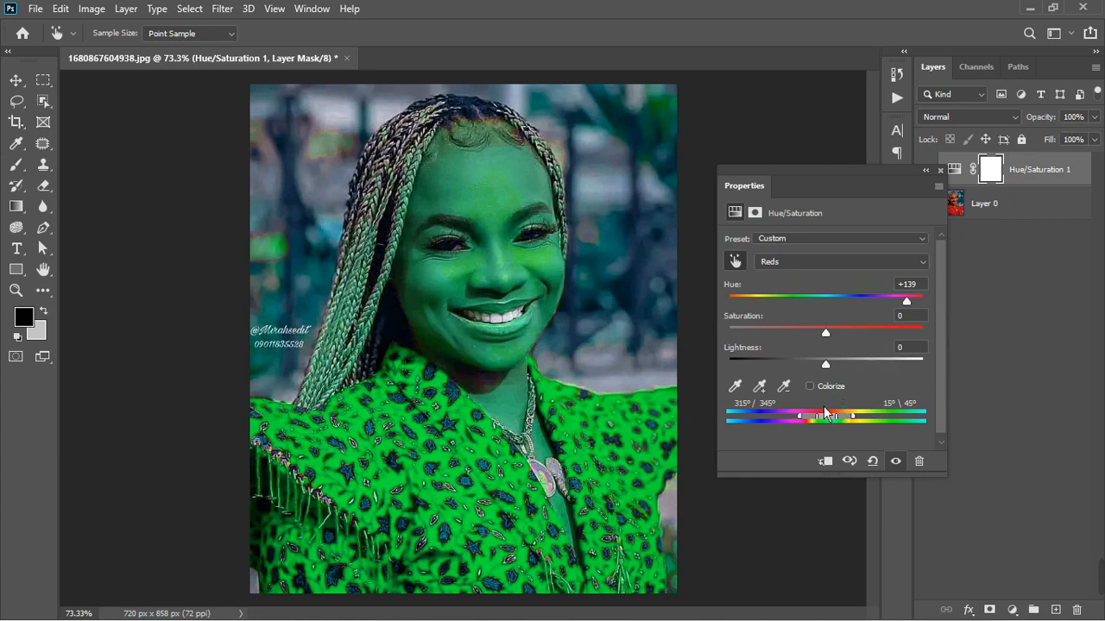
left_click(895, 461)
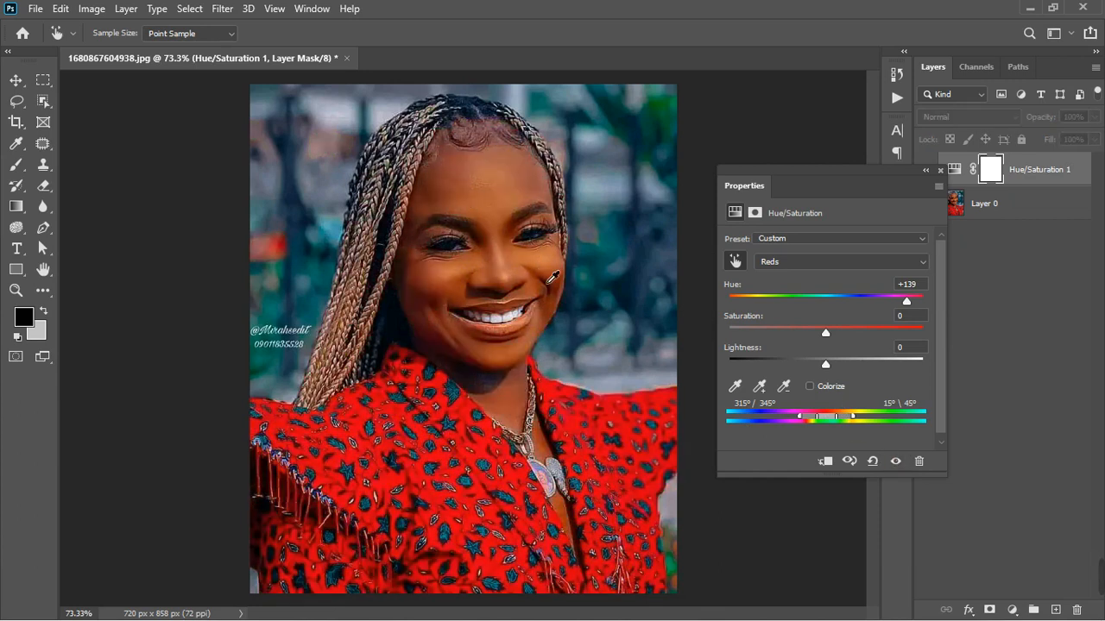
left_click(896, 461)
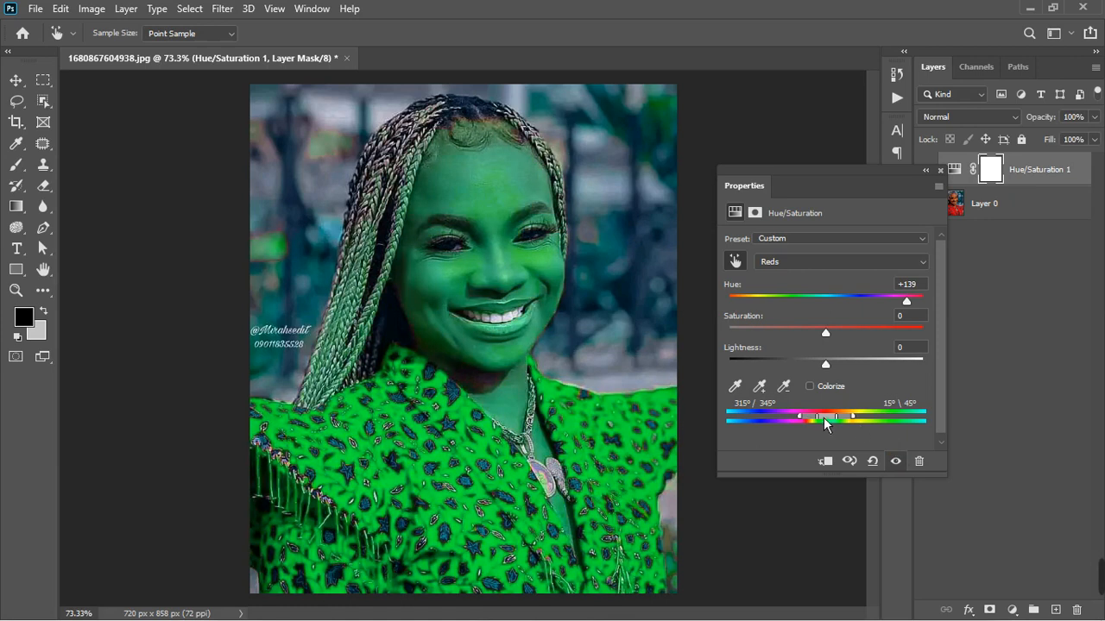
left_click_drag(837, 425, 863, 419)
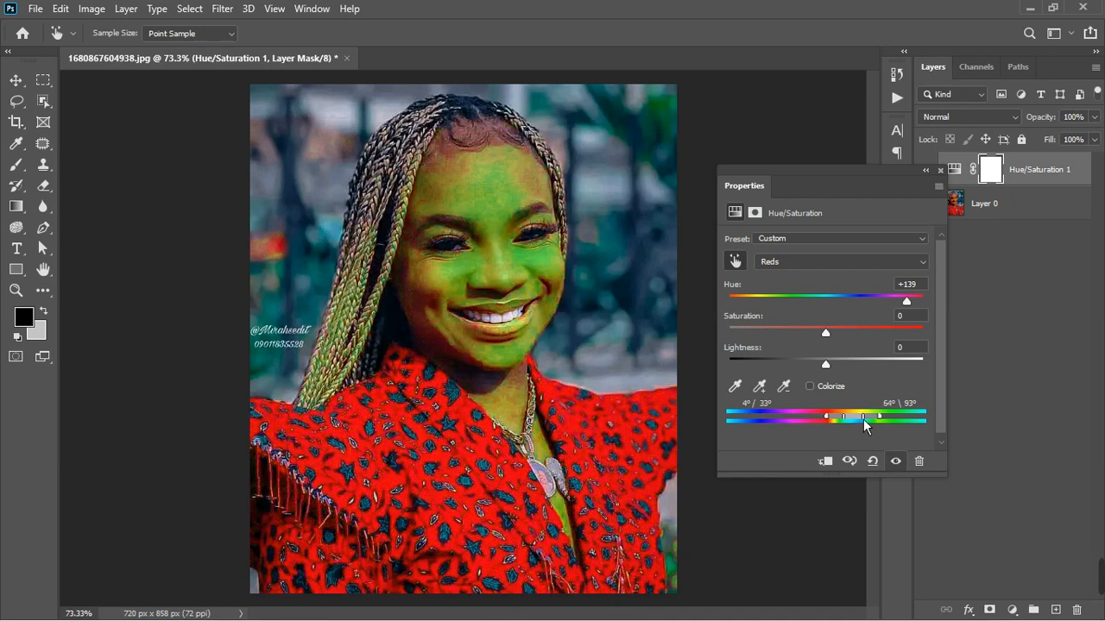
left_click(903, 463)
left_click(906, 466)
left_click_drag(835, 423, 828, 423)
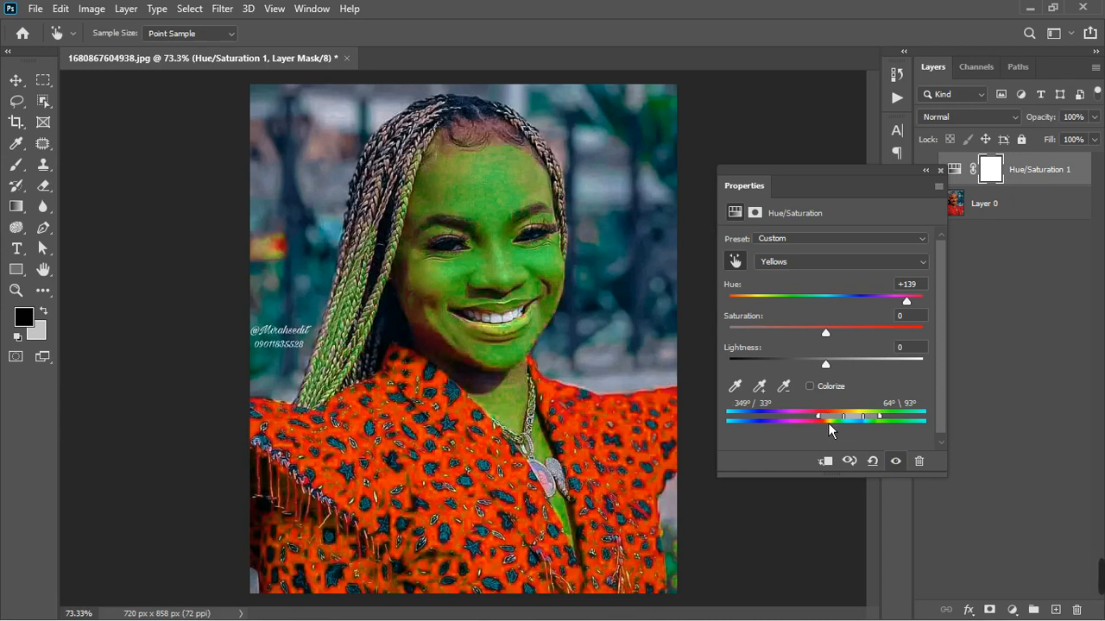
left_click(898, 464)
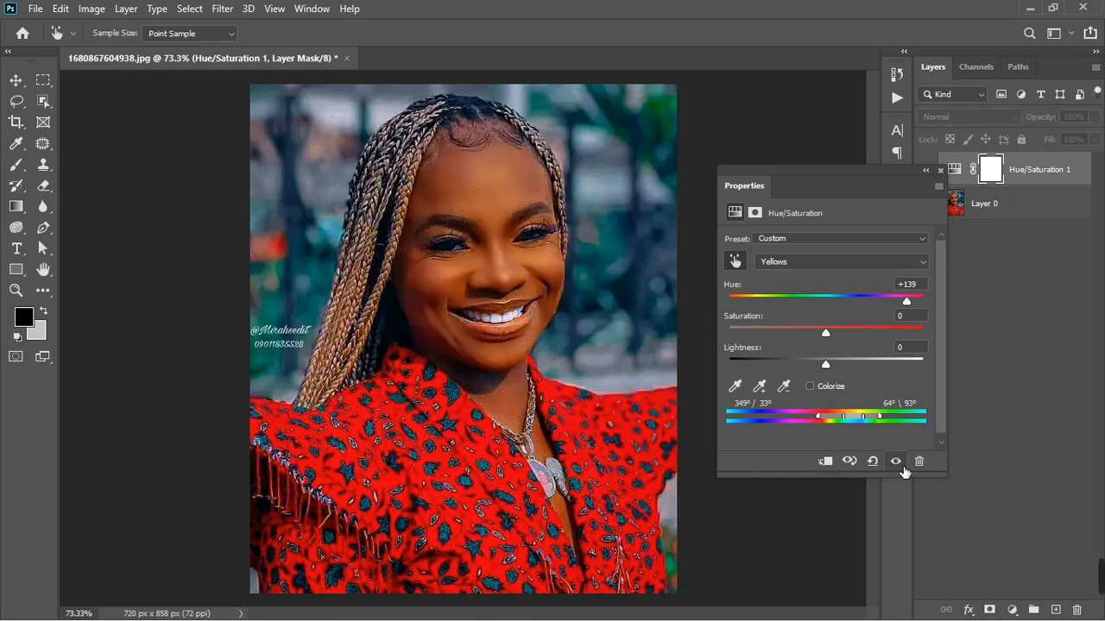
left_click(897, 464)
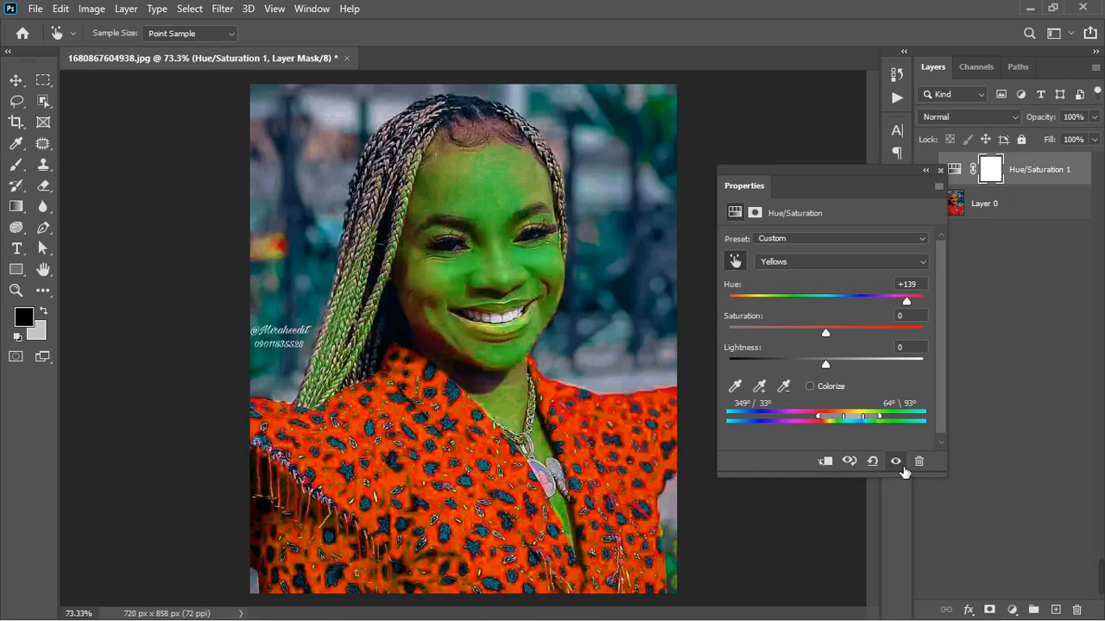
- Reset the Yellows hue to 0, lower it to about -14 for redder skin, and close the adjustment settings
left_click(916, 285)
type("0")
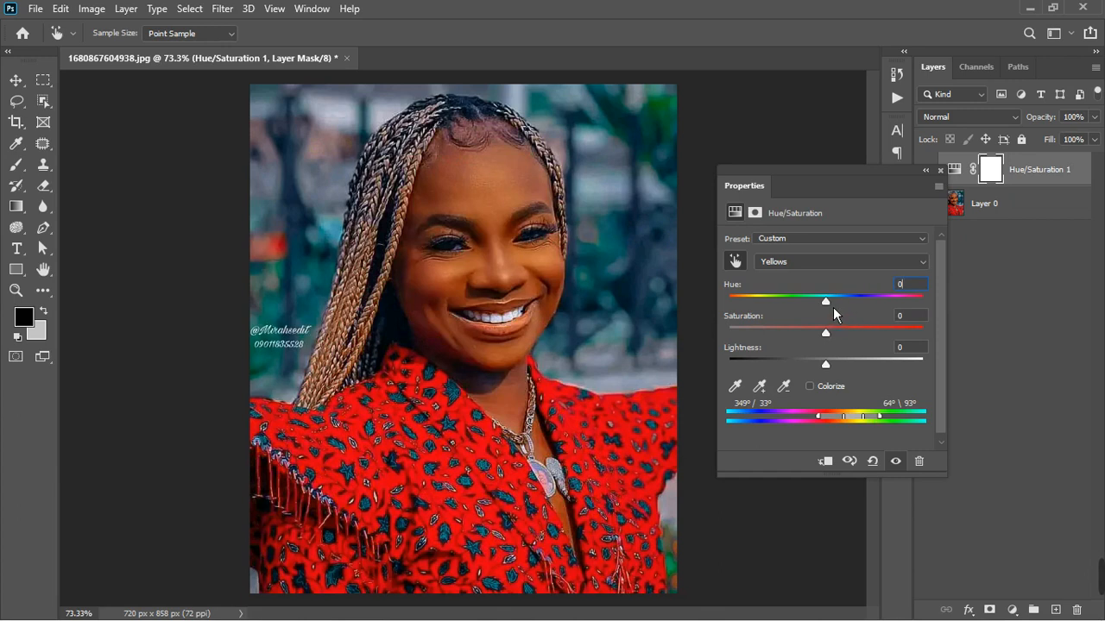
mouse_move(833, 308)
left_mouse_down()
mouse_move(821, 309)
mouse_move(846, 301)
mouse_move(820, 307)
left_mouse_up()
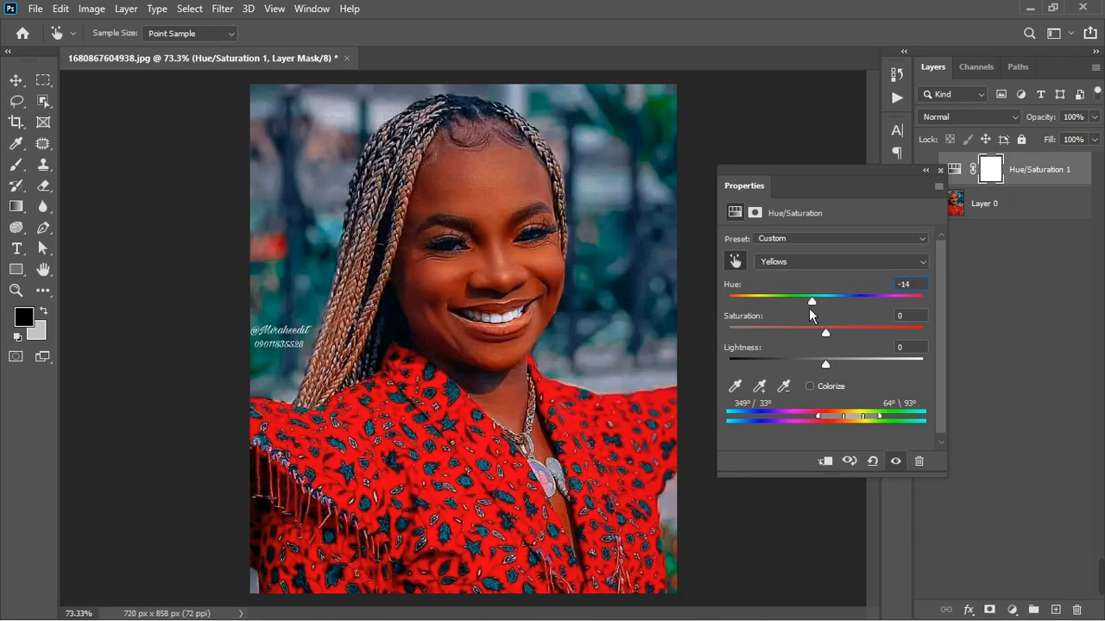
left_click_drag(820, 311, 816, 309)
left_click(940, 170)
- Add a second Hue/Saturation adjustment layer and sample the forehead skin to target its color range
left_click(1012, 610)
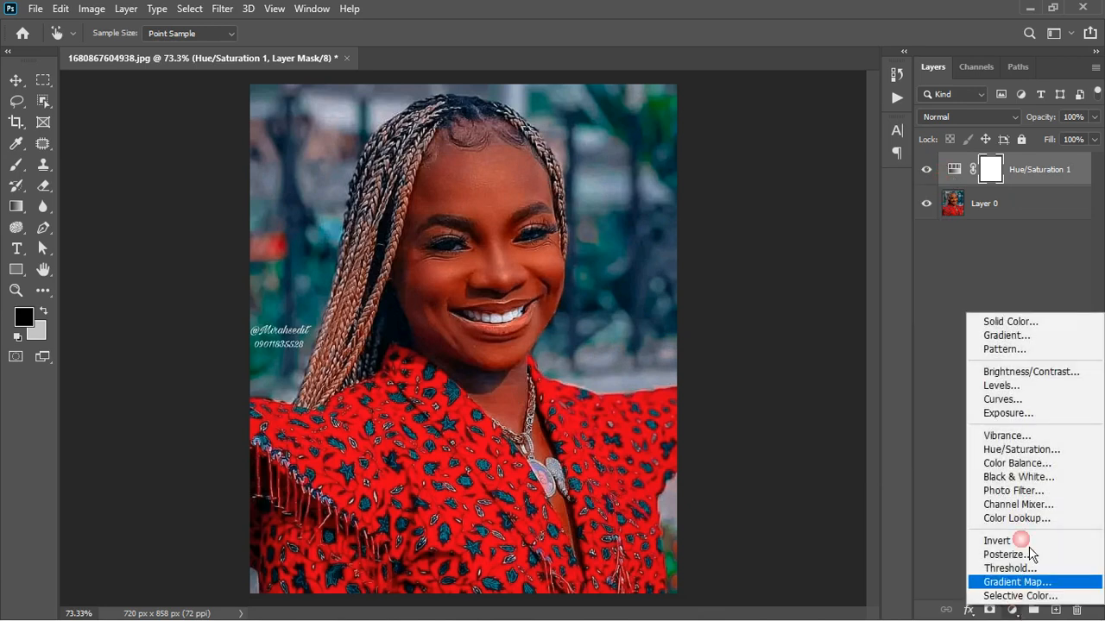
left_click(1018, 453)
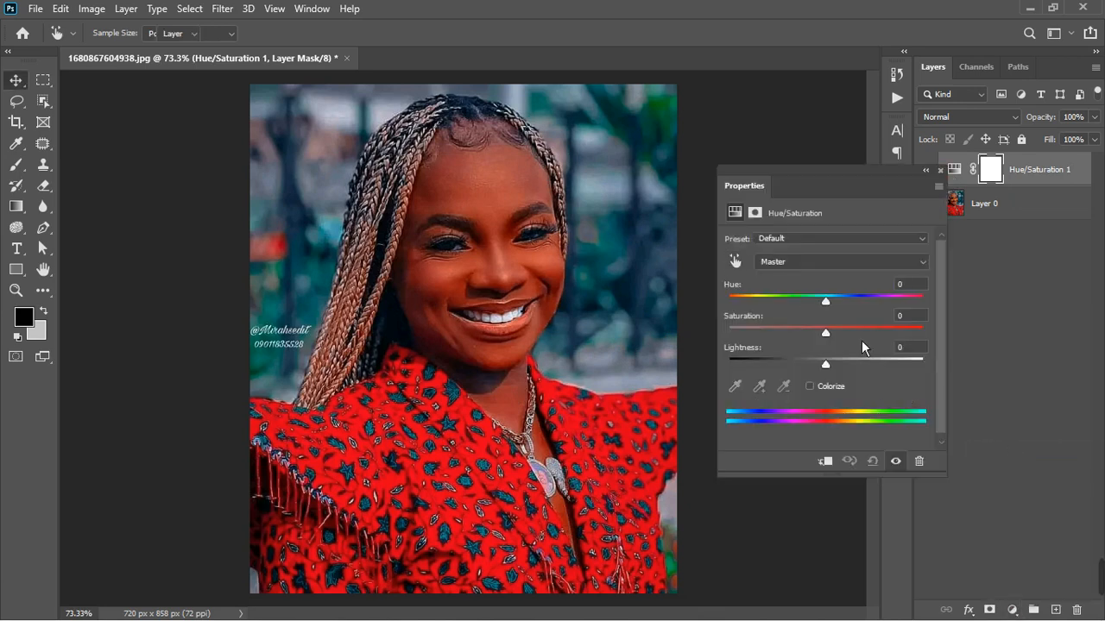
left_click(735, 260)
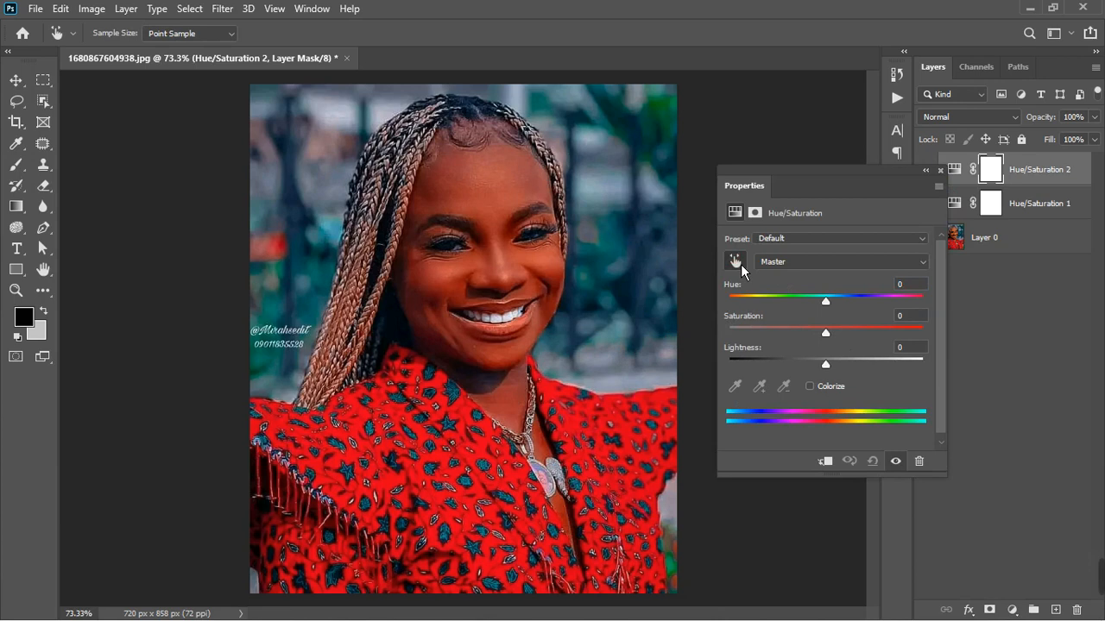
left_click(484, 198)
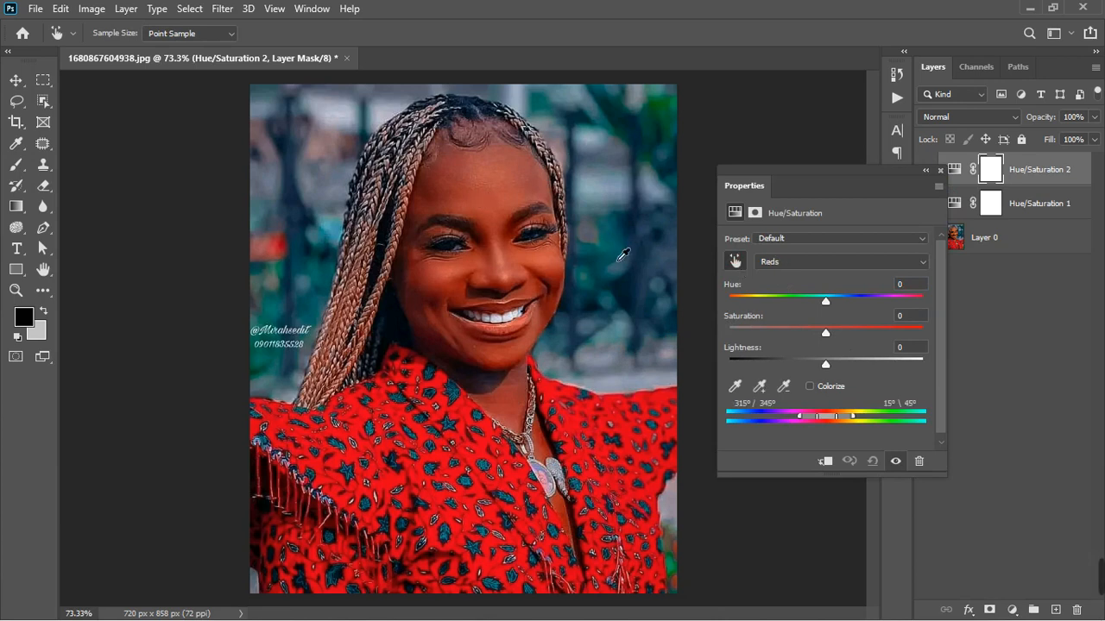
- Set the Reds hue to +15, compare before and after, and reduce the Reds saturation to -22
left_click_drag(826, 301, 849, 309)
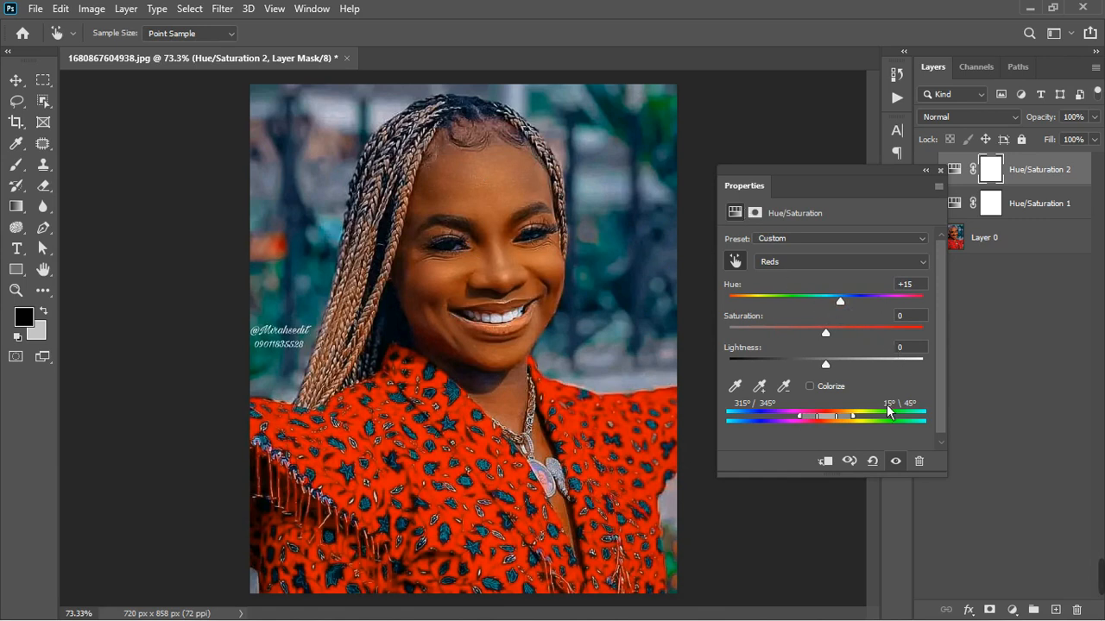
left_click(903, 464)
left_click(898, 463)
left_click_drag(835, 340, 813, 344)
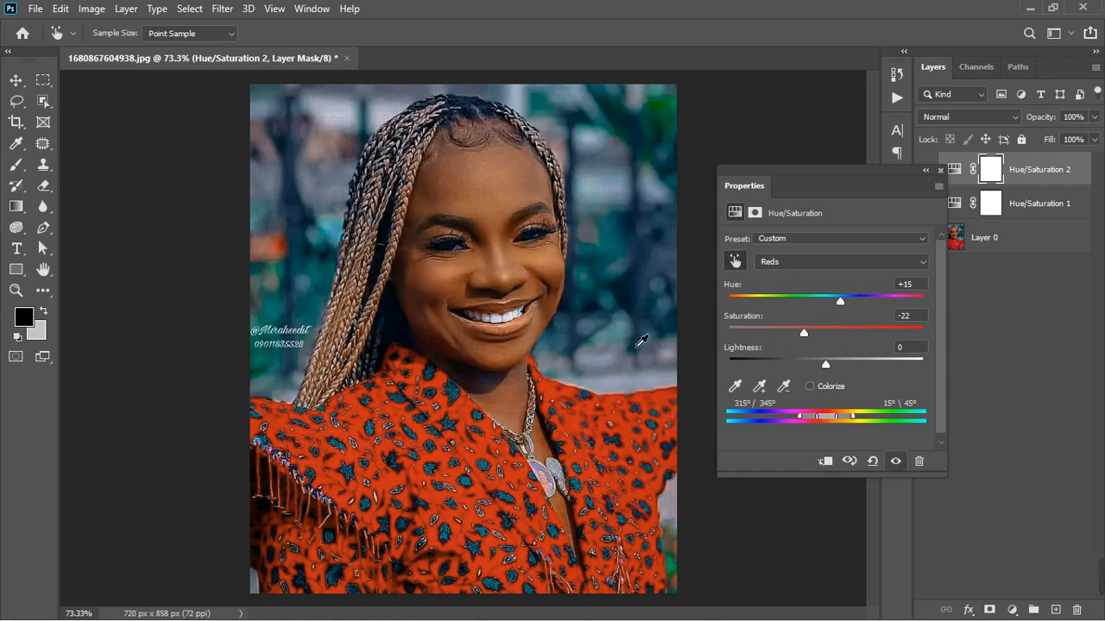
scroll(505, 260, "up", 5)
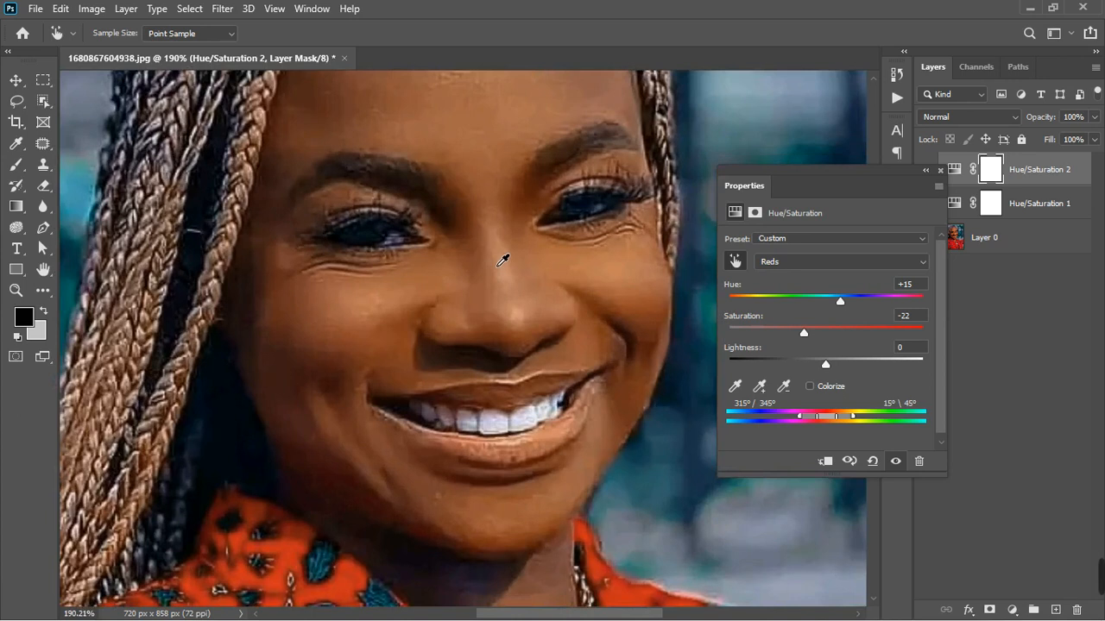
scroll(504, 261, "down", 6)
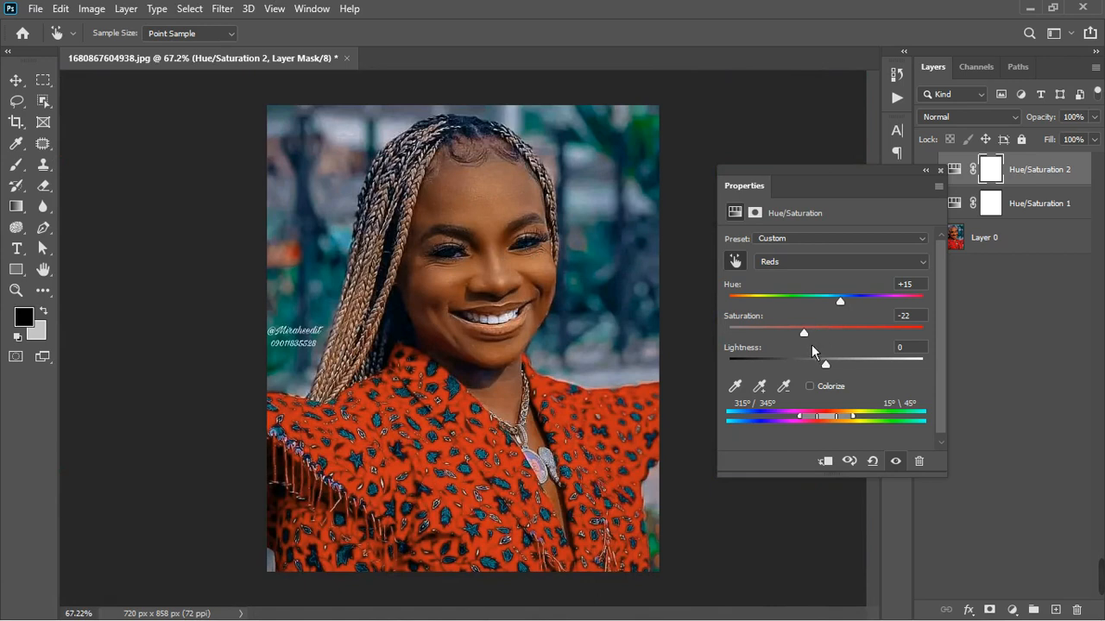
- Fine-tune the Reds saturation slightly lower and nudge the hue, close the settings, and inspect the portrait
left_click_drag(812, 344, 802, 345)
left_click_drag(850, 307, 848, 306)
left_click_drag(804, 340, 802, 339)
left_click(940, 171)
scroll(499, 307, "down", 1)
scroll(499, 315, "up", 3)
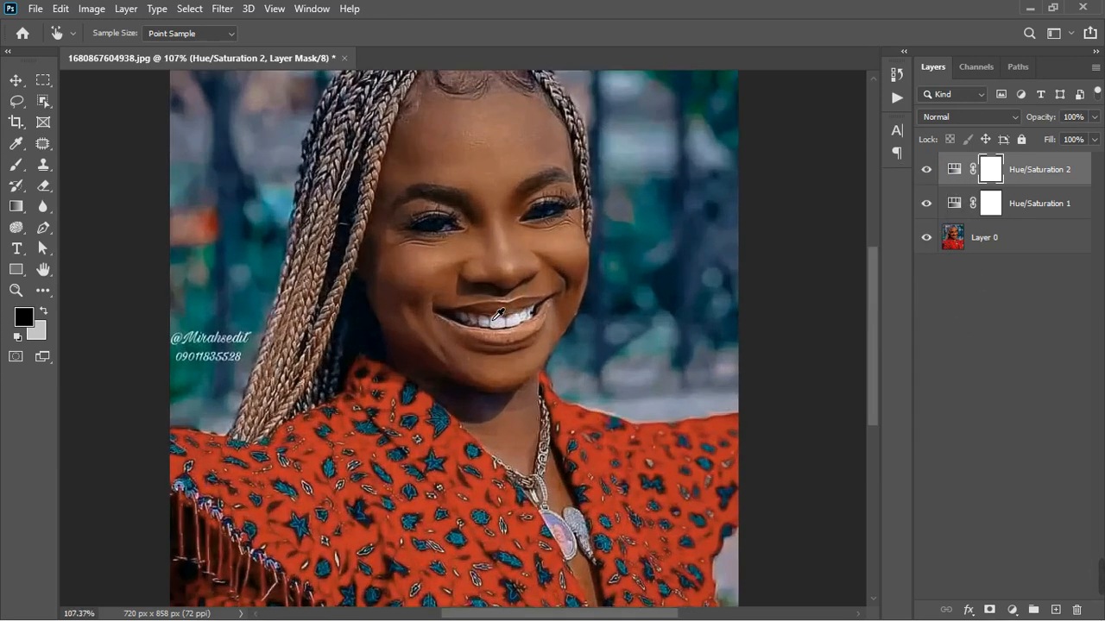
scroll(509, 317, "down", 2)
scroll(514, 317, "down", 3)
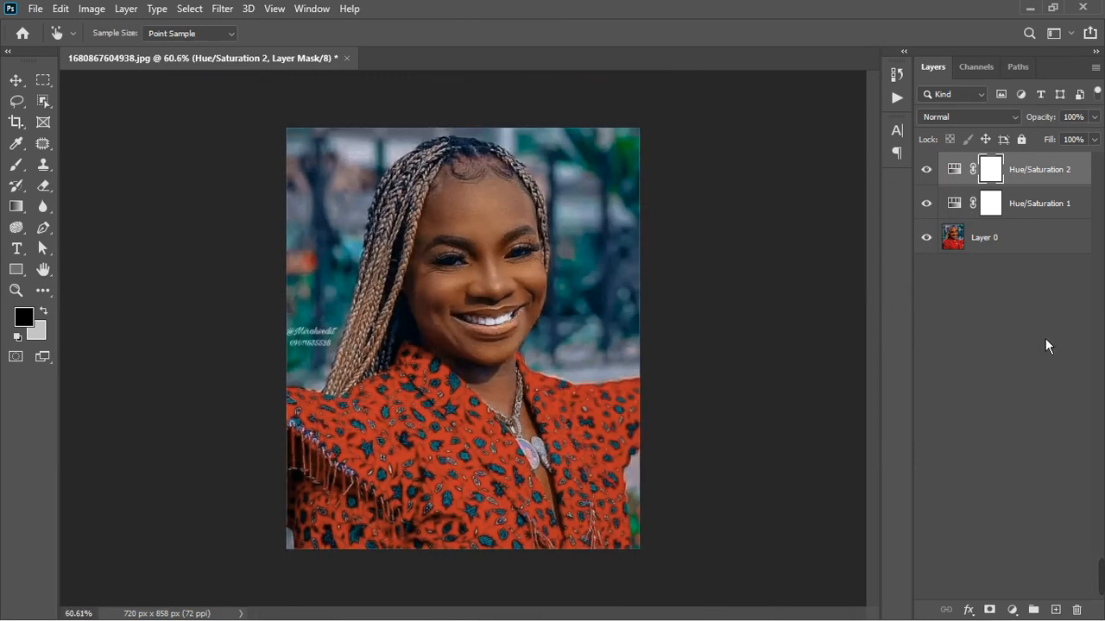
- Add a Color Lookup adjustment layer using the MELANIN.CUBE 3D LUT and close its settings
left_click(1011, 609)
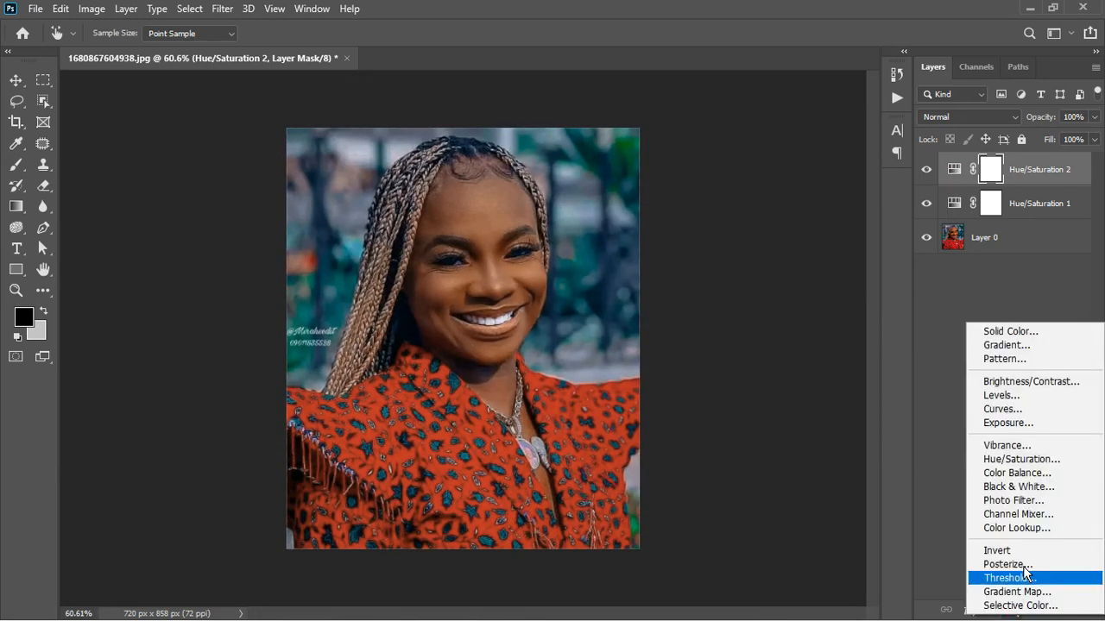
left_click(1024, 536)
key("v")
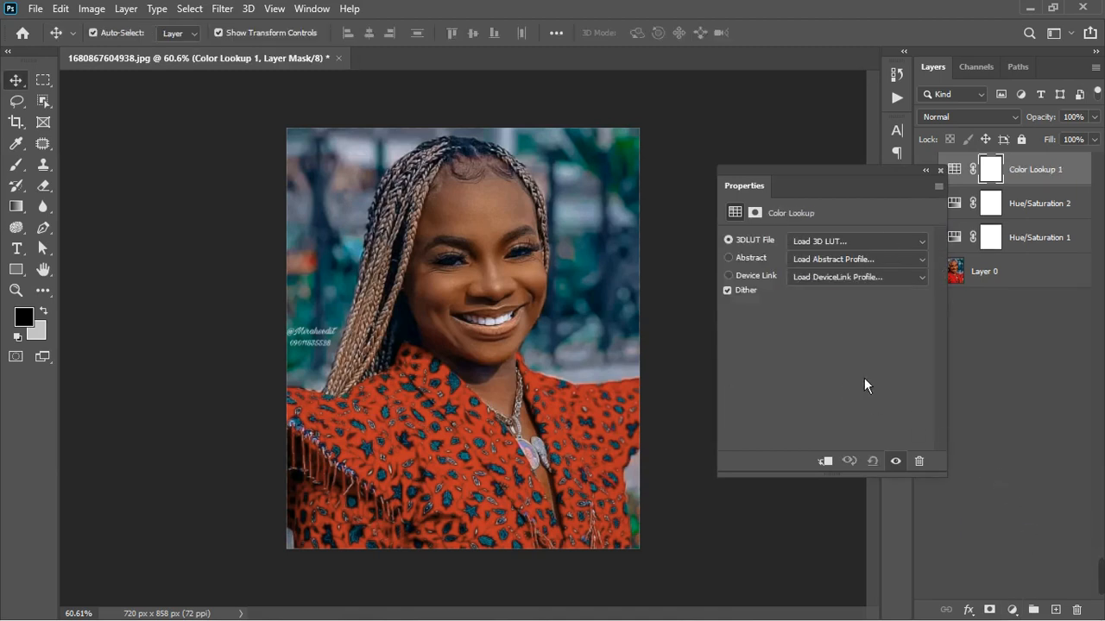
left_click(859, 240)
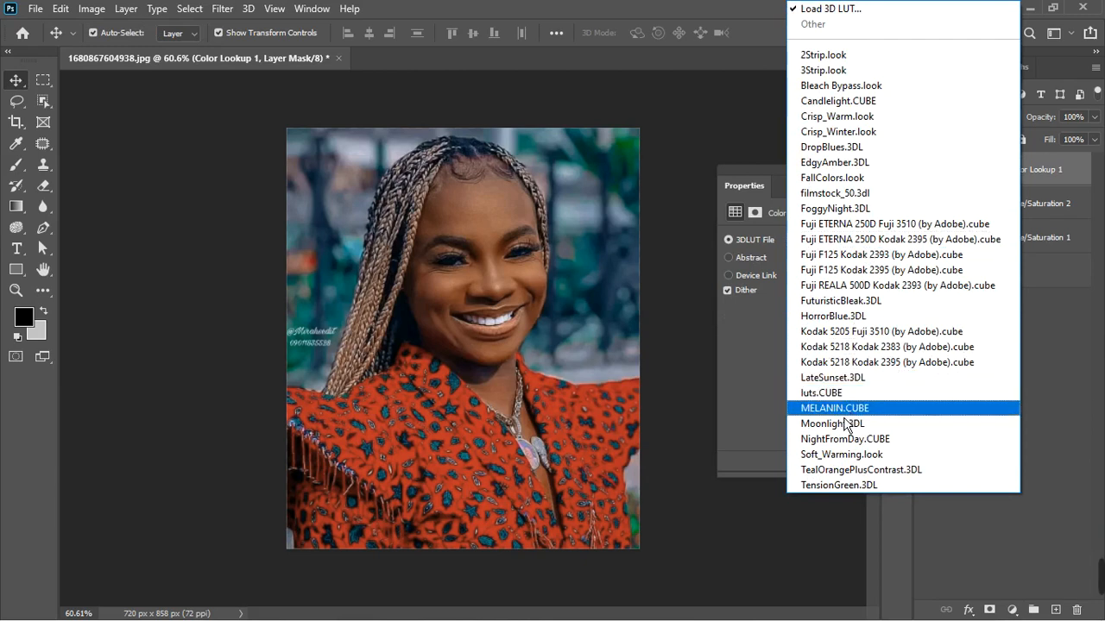
left_click(843, 412)
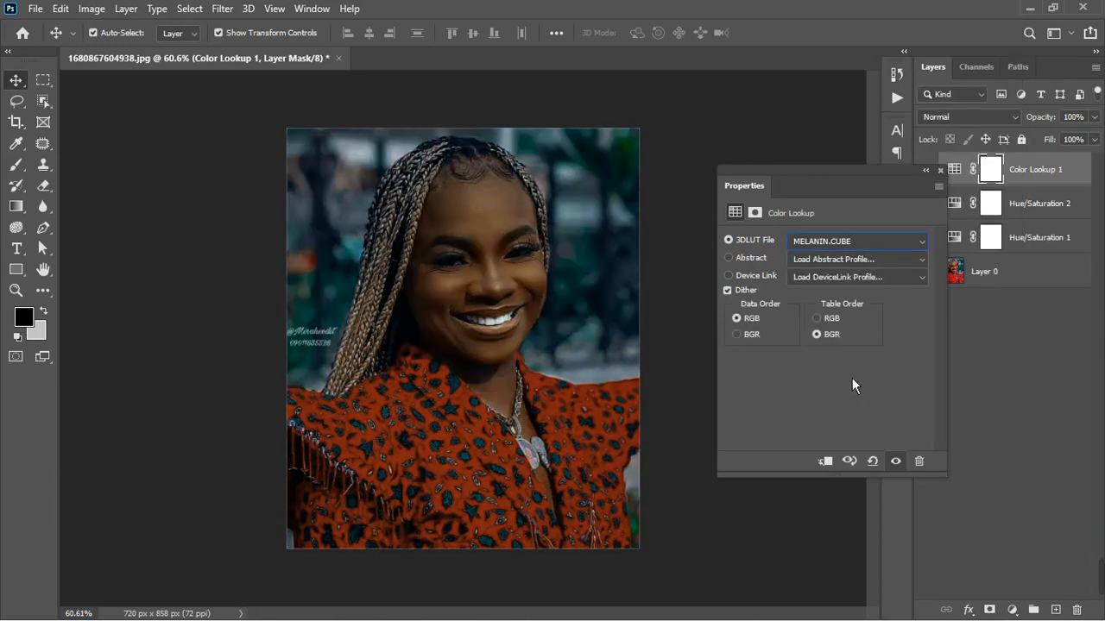
left_click(940, 171)
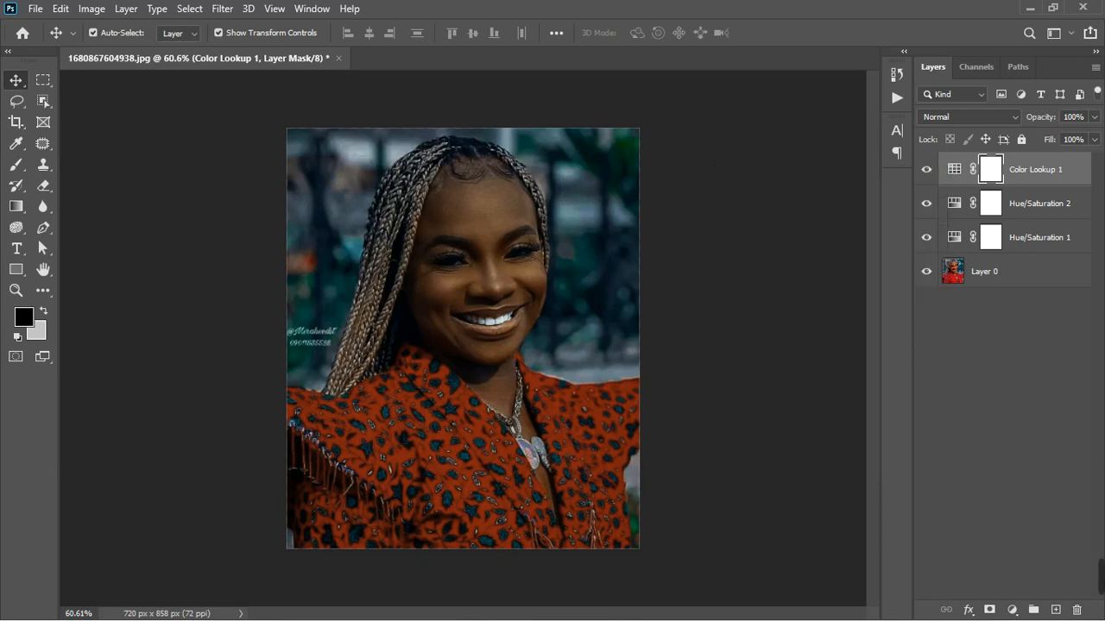
- Set the Color Lookup layer's opacity to 61%, comparing its effect on and off, and select its layer mask
left_click(1093, 139)
left_click_drag(1091, 148, 1059, 151)
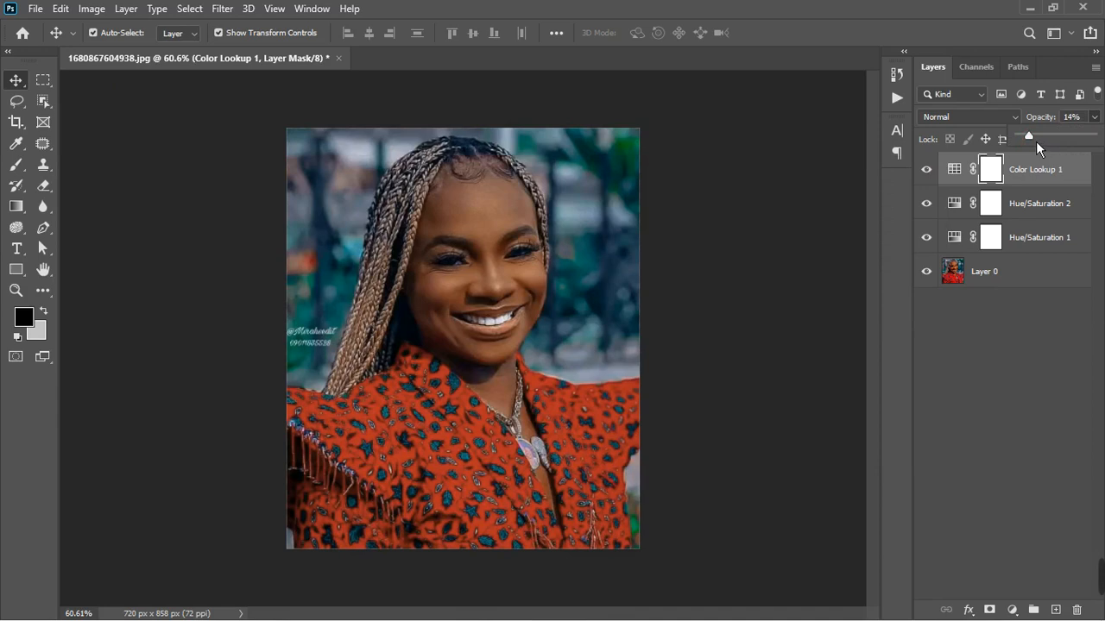
left_click_drag(1042, 143, 1044, 145)
left_click(927, 176)
left_click(929, 176)
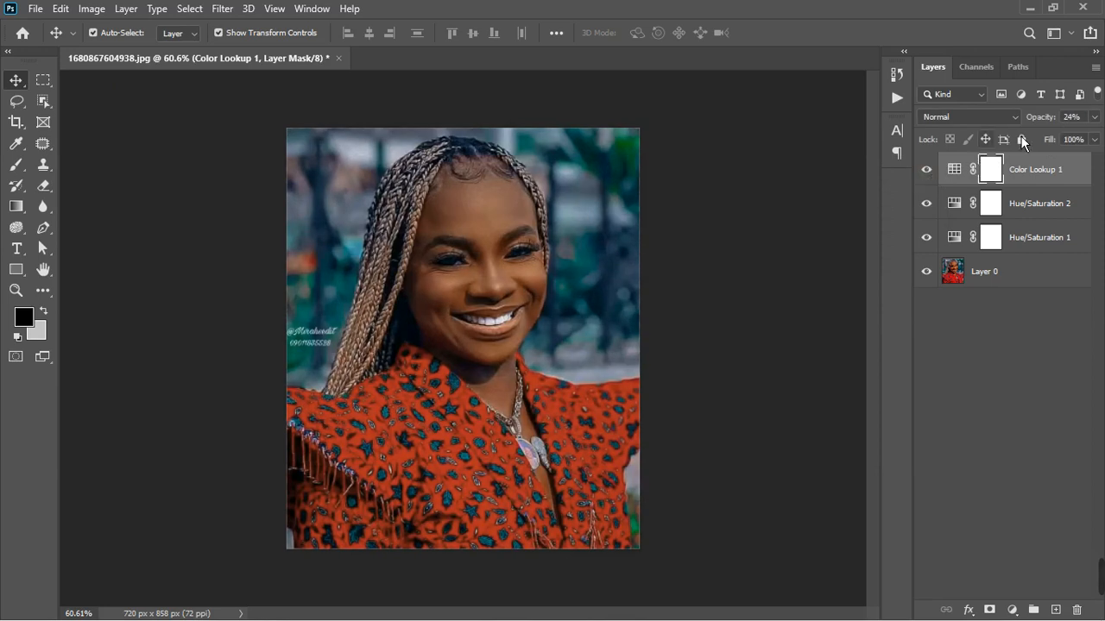
left_click(1094, 117)
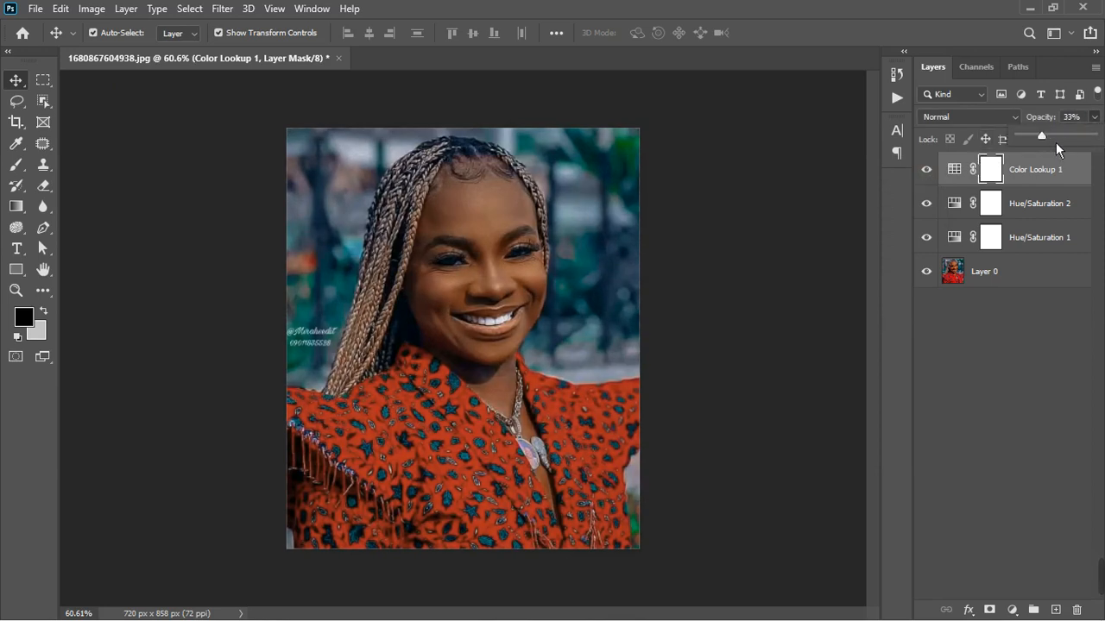
left_click_drag(1055, 143, 1071, 138)
left_click(990, 179)
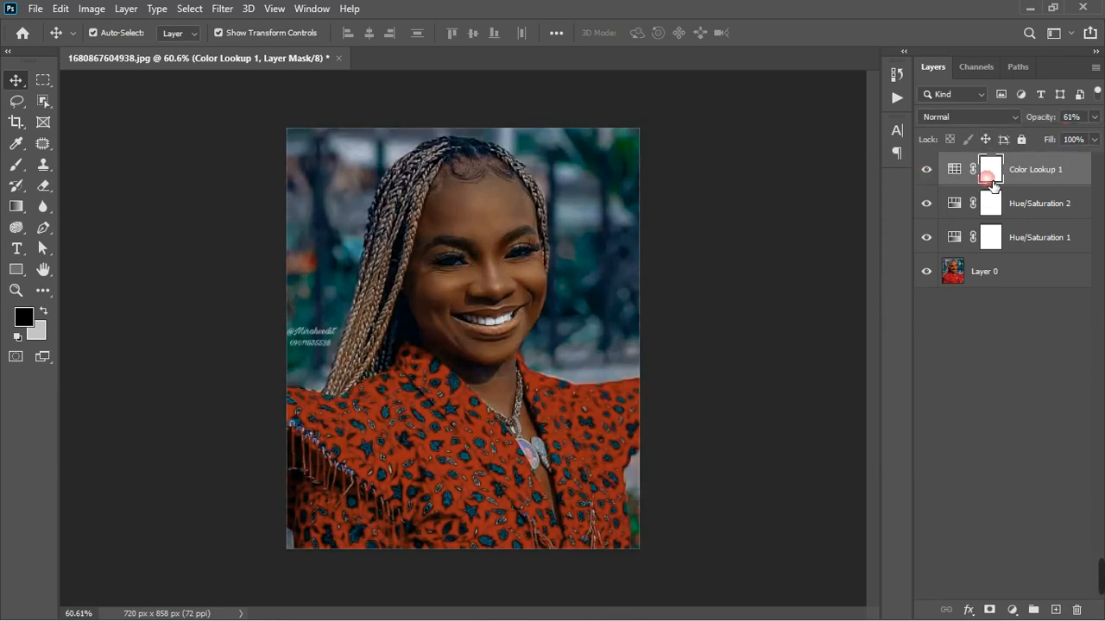
- Invert the Color Lookup mask and paint the effect back over the face and neck with a soft light-gray brush at size 125
key("ctrl+i")
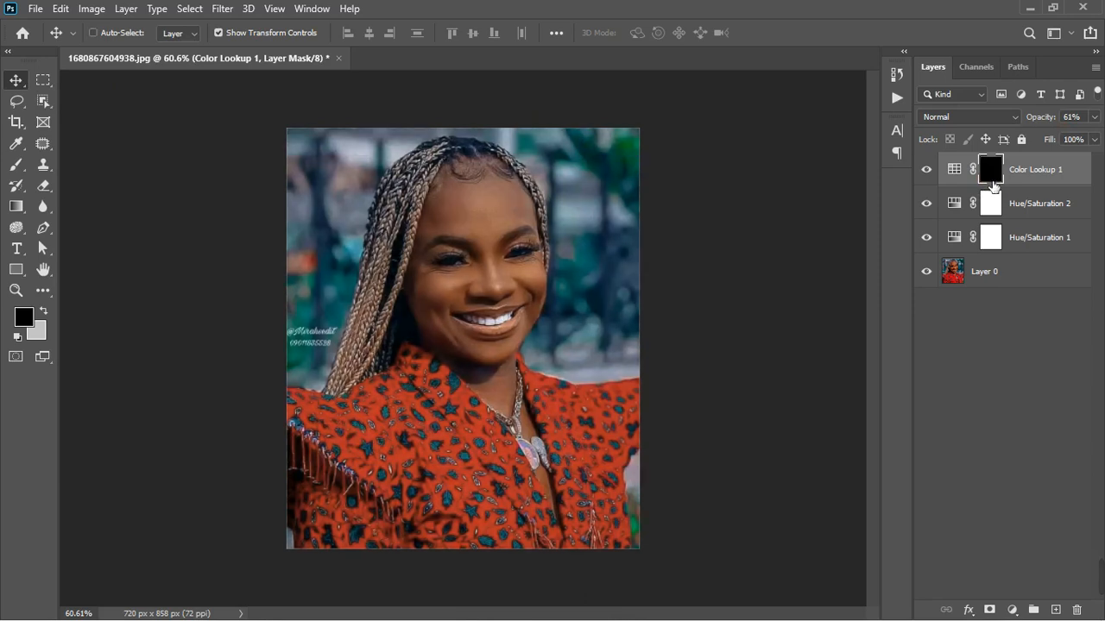
left_click(23, 173)
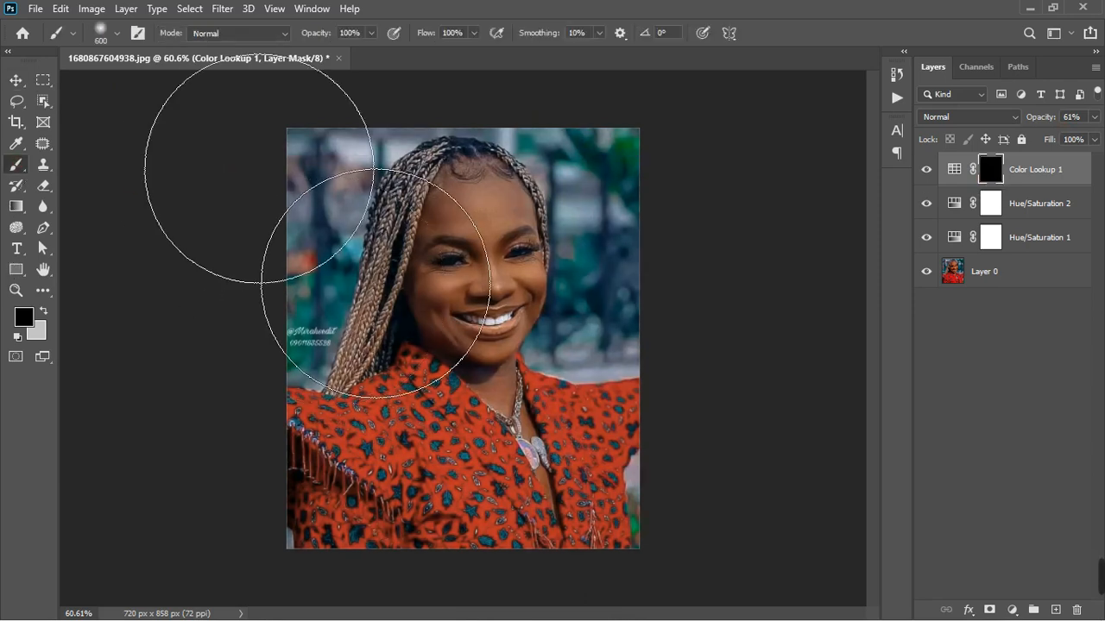
key("bracketleft")
key("bracketleft")
key("bracketleft")
key("bracketleft")
key("bracketleft")
key("bracketleft")
key("bracketleft")
key("bracketleft")
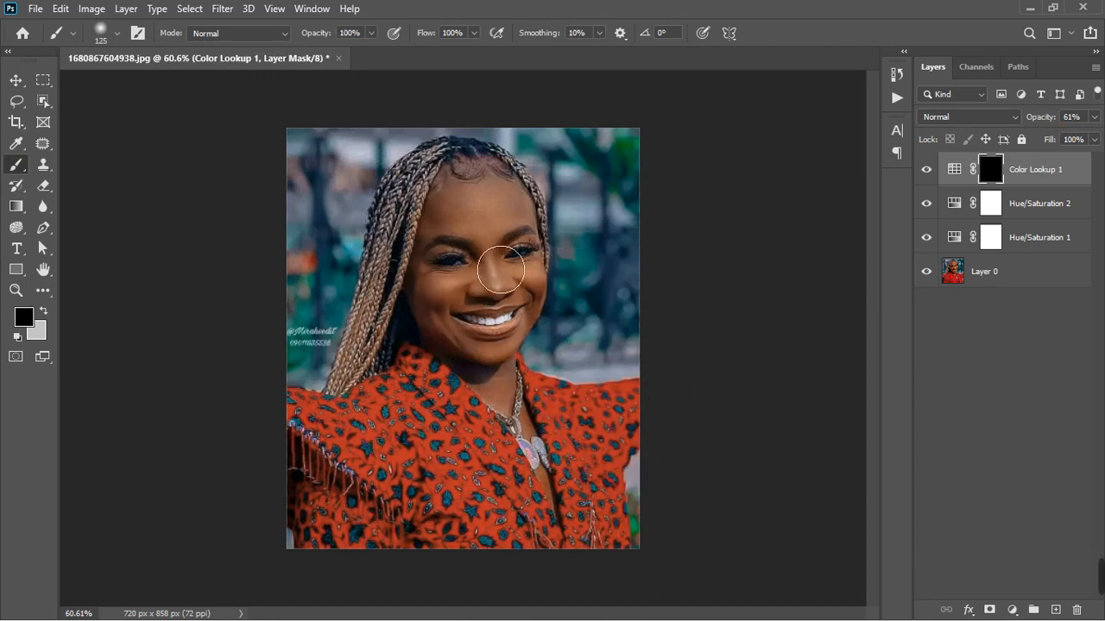
key("x")
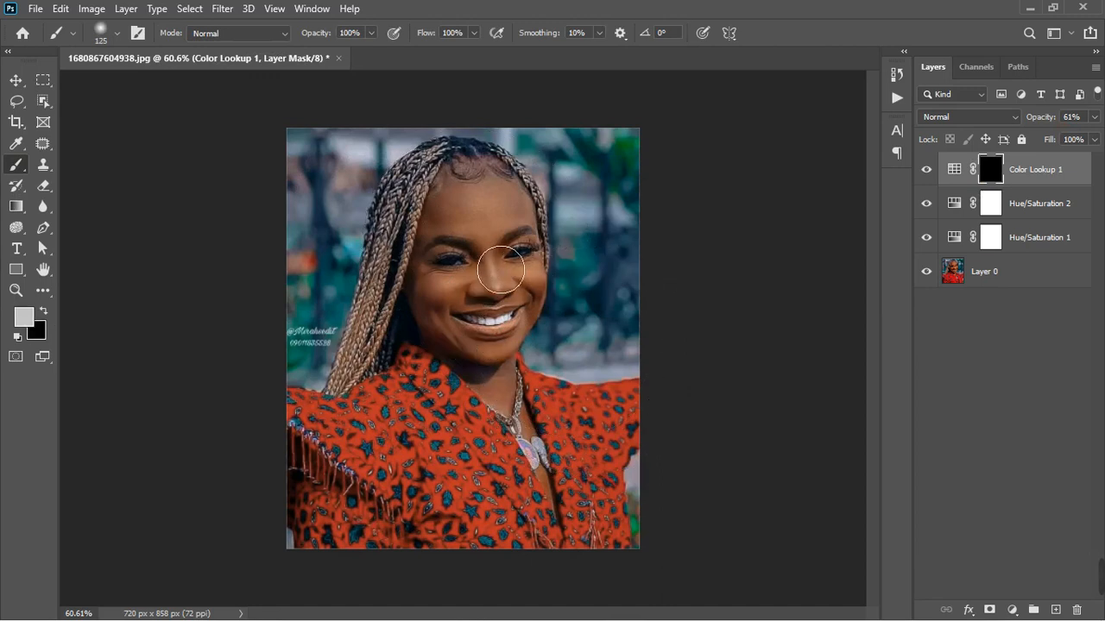
mouse_move(500, 270)
left_mouse_down()
mouse_move(477, 314)
mouse_move(455, 244)
mouse_move(488, 224)
mouse_move(499, 235)
mouse_move(519, 222)
mouse_move(535, 236)
mouse_move(530, 296)
mouse_move(503, 295)
mouse_move(505, 329)
mouse_move(487, 310)
mouse_move(491, 335)
mouse_move(463, 337)
mouse_move(464, 325)
mouse_move(510, 371)
mouse_move(526, 406)
mouse_move(471, 344)
mouse_move(520, 270)
mouse_move(525, 227)
mouse_move(543, 247)
mouse_move(546, 333)
mouse_move(494, 362)
mouse_move(453, 320)
mouse_move(450, 303)
mouse_move(536, 421)
mouse_move(517, 337)
mouse_move(519, 254)
mouse_move(499, 226)
mouse_move(529, 244)
mouse_move(552, 316)
mouse_move(533, 430)
mouse_move(527, 407)
mouse_move(546, 479)
mouse_move(575, 524)
mouse_move(554, 377)
mouse_move(499, 361)
left_mouse_up()
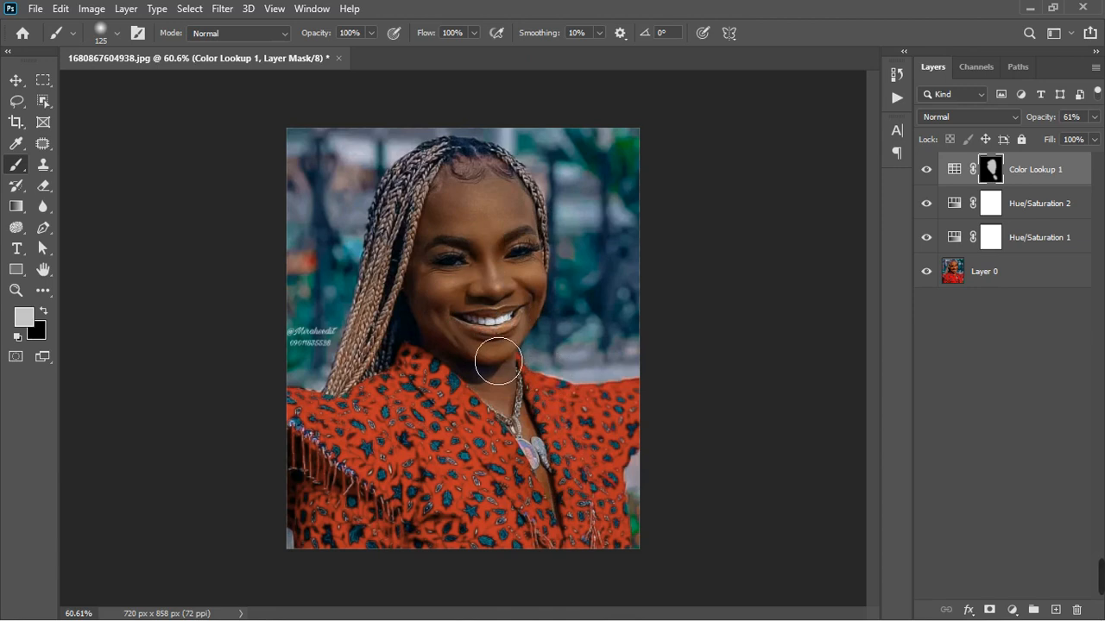
- Inspect the face up close and compare the masked Color Lookup effect on and off
scroll(499, 361, "up", 3)
scroll(595, 259, "up", 4)
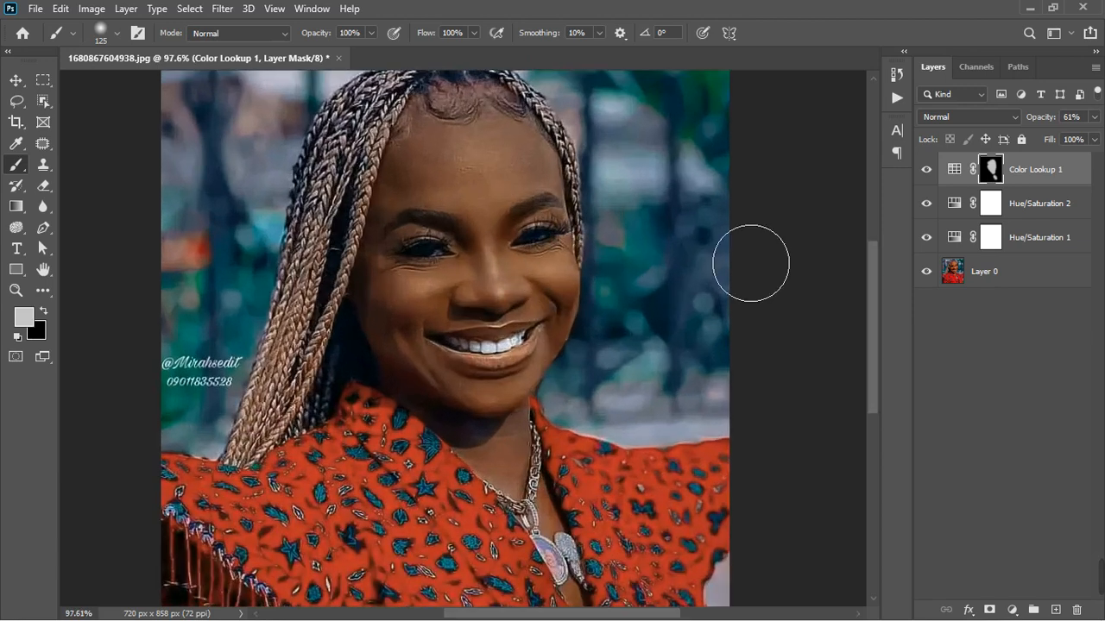
left_click(927, 170)
left_click(928, 171)
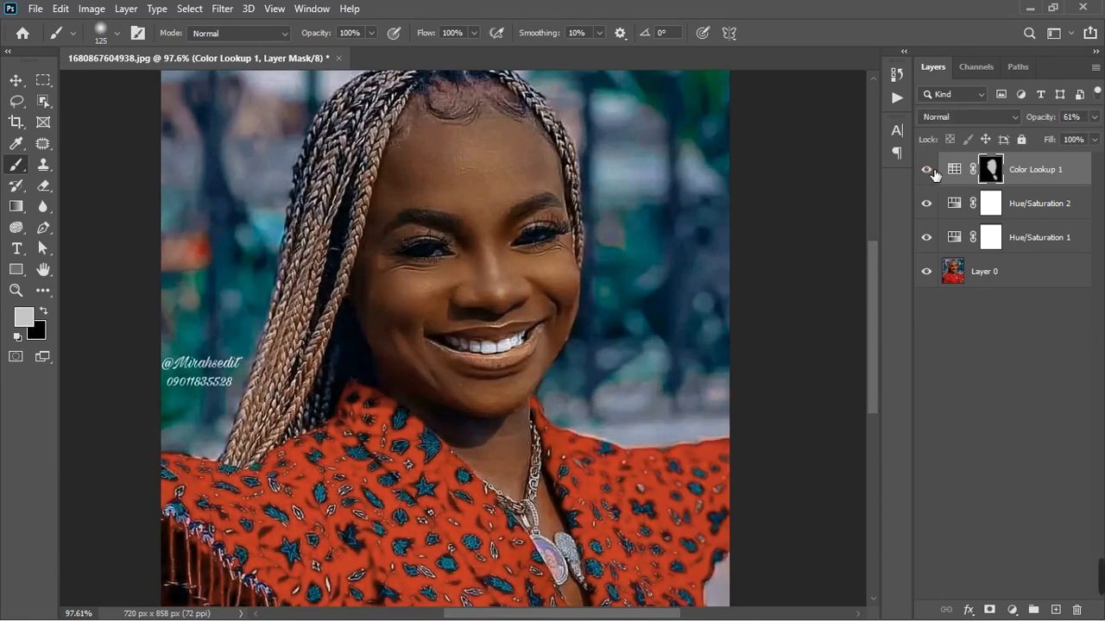
left_click(927, 170)
scroll(636, 308, "down", 1)
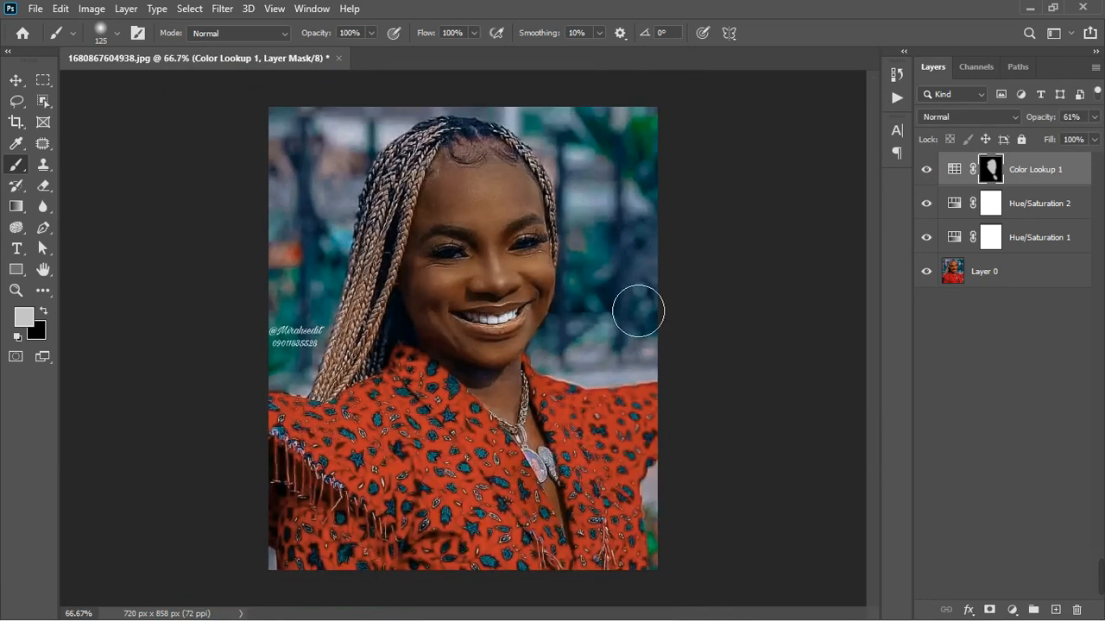
- Add a Color Balance adjustment layer and set the Midtones Cyan–Red value to -9
left_click(1012, 609)
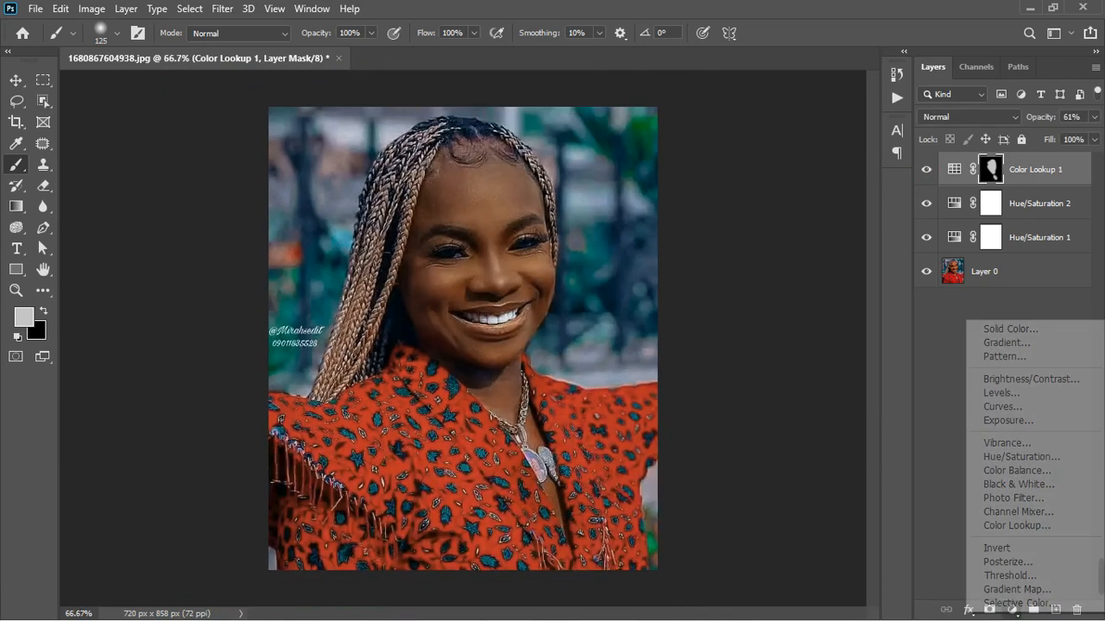
left_click(1027, 471)
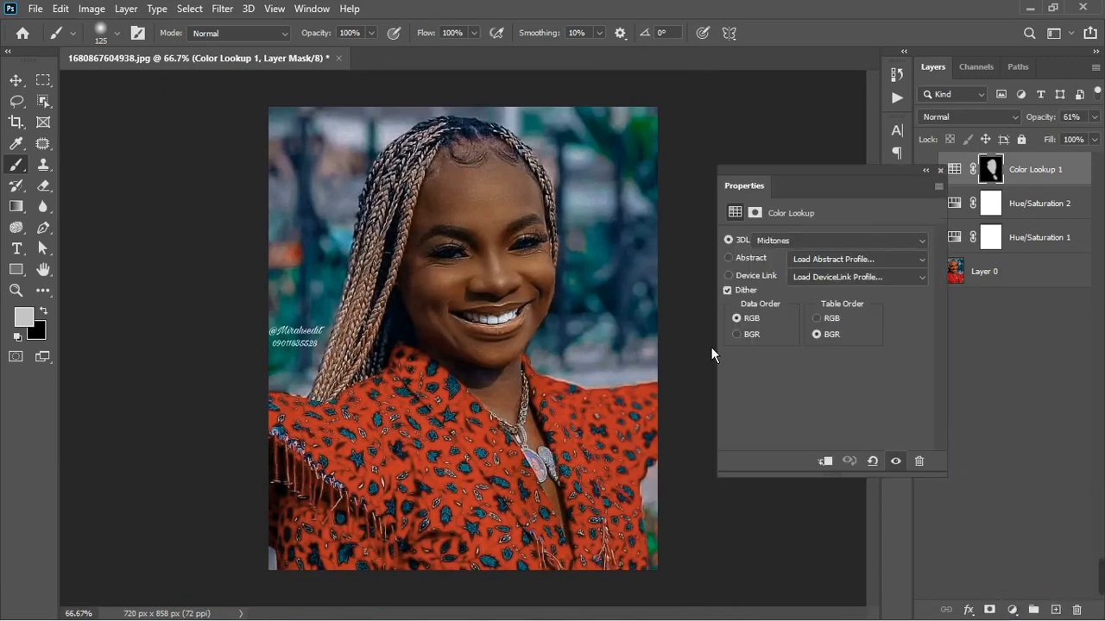
left_click_drag(811, 284, 808, 284)
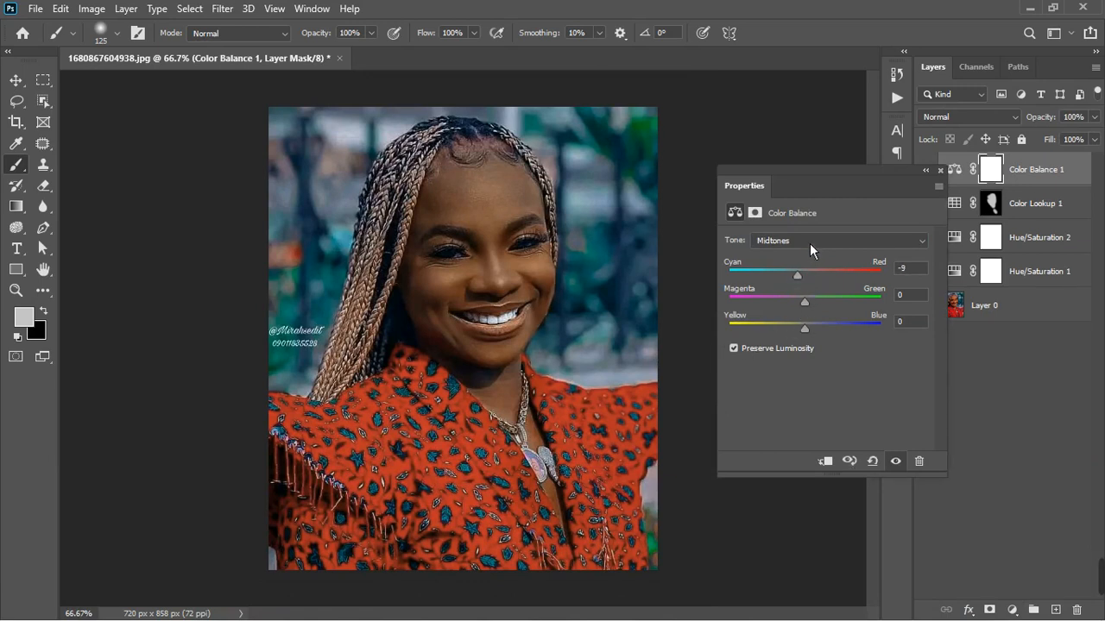
- Fine-tune the Shadows color balance along the Yellow–Blue and Magenta–Green ranges
left_click(809, 242)
left_click(801, 251)
left_click(810, 334)
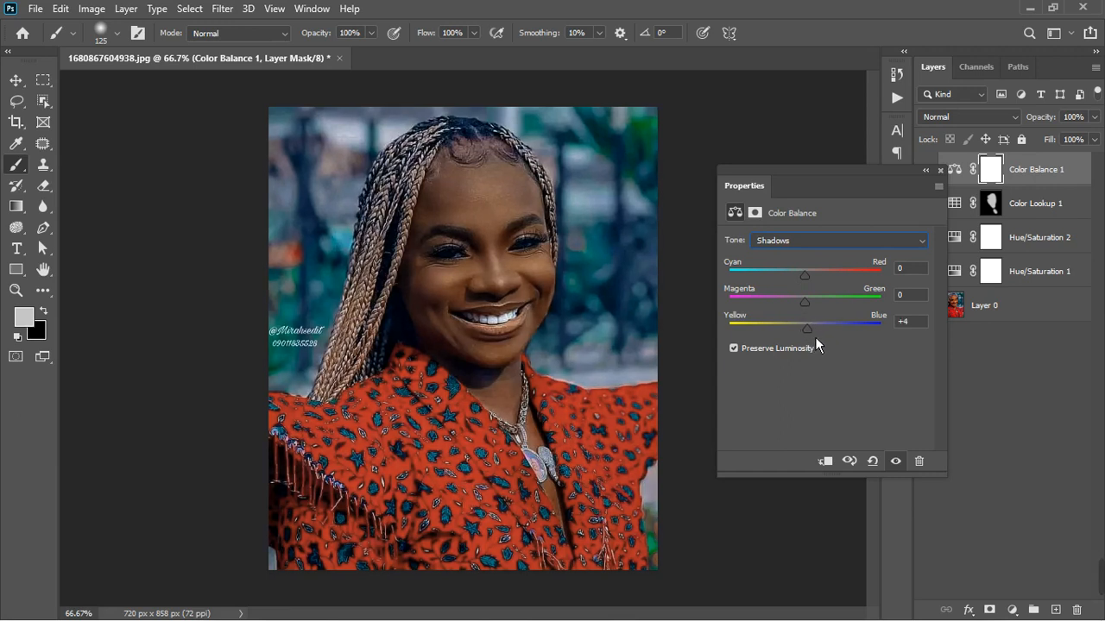
left_click_drag(816, 339, 814, 342)
left_click_drag(813, 308, 816, 309)
- Fine-tune the Highlights color balance, close the settings, and compare the Color Balance effect on and off
left_click(813, 246)
left_click(800, 282)
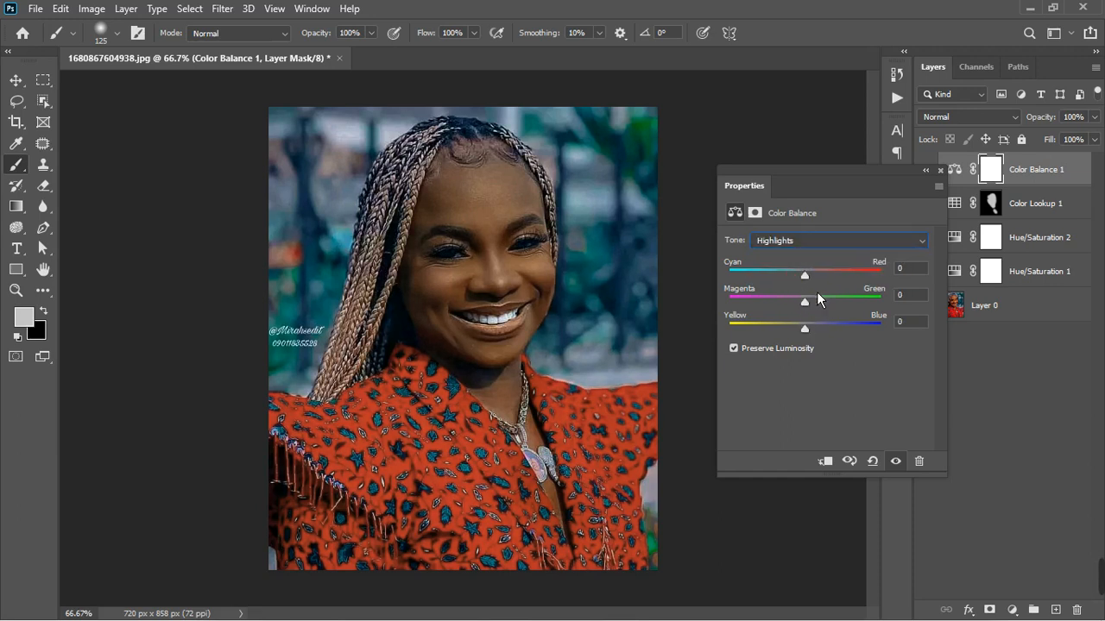
left_click_drag(810, 279, 808, 283)
left_click_drag(815, 338, 811, 309)
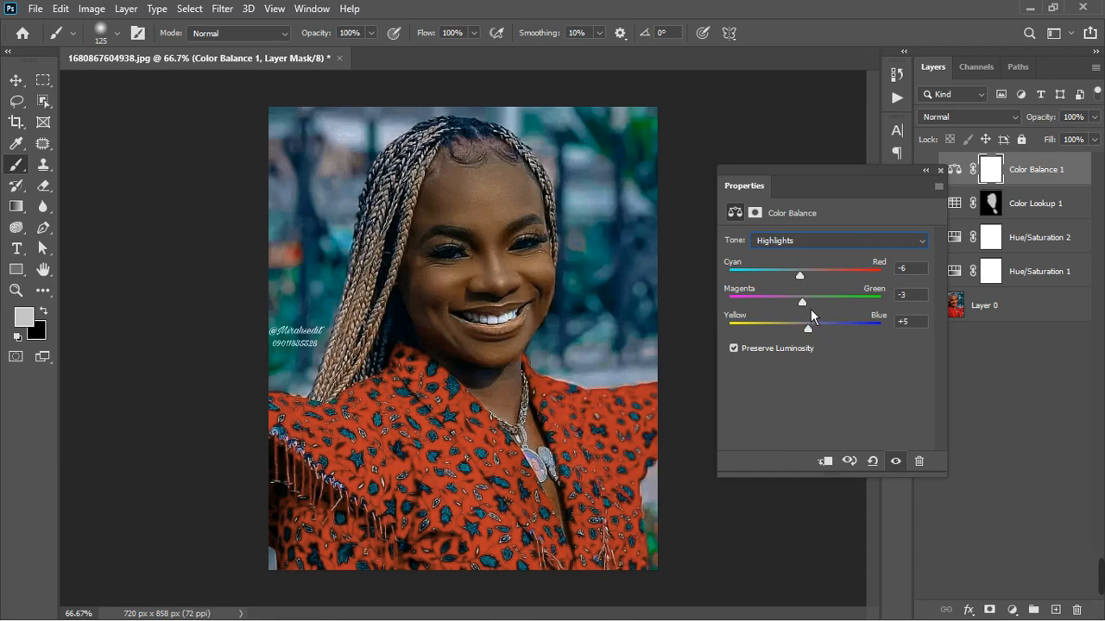
left_click(941, 171)
left_click(928, 177)
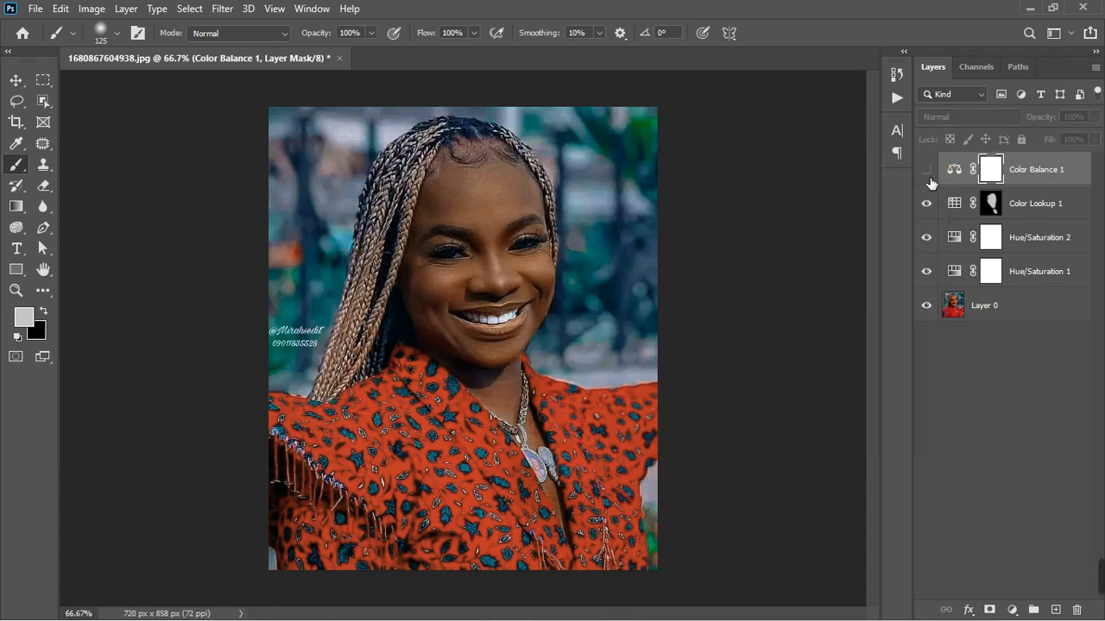
left_click(928, 175)
- Reset the default colors and stamp all visible layers into a new layer at the top of the stack
scroll(578, 338, "down", 2)
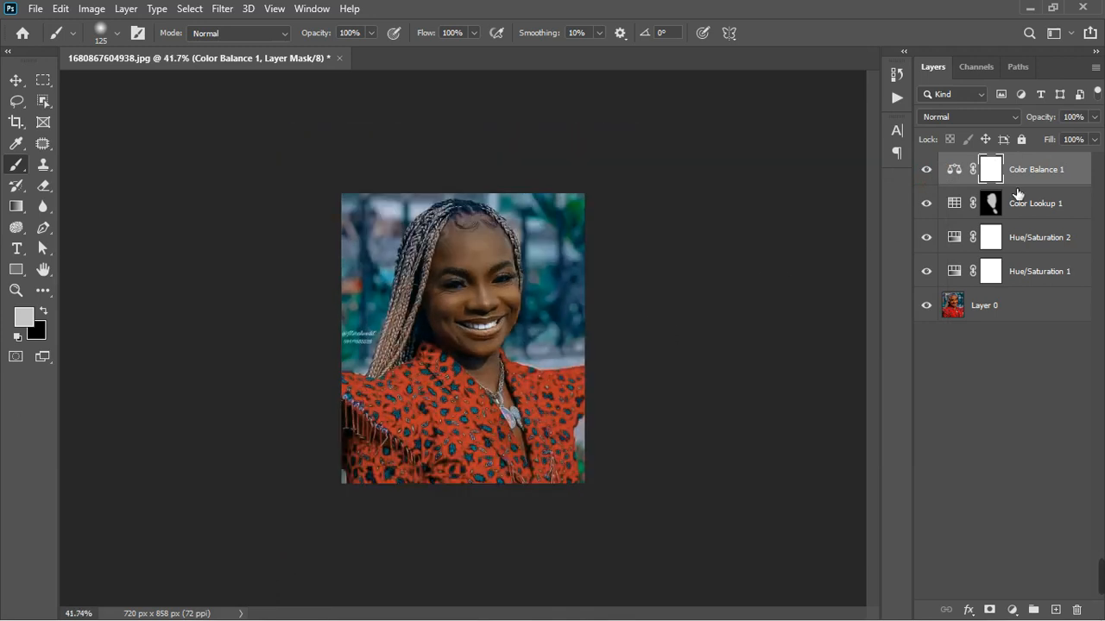
left_click_drag(1019, 193, 1000, 214)
key("d")
key("ctrl+shift+alt+e")
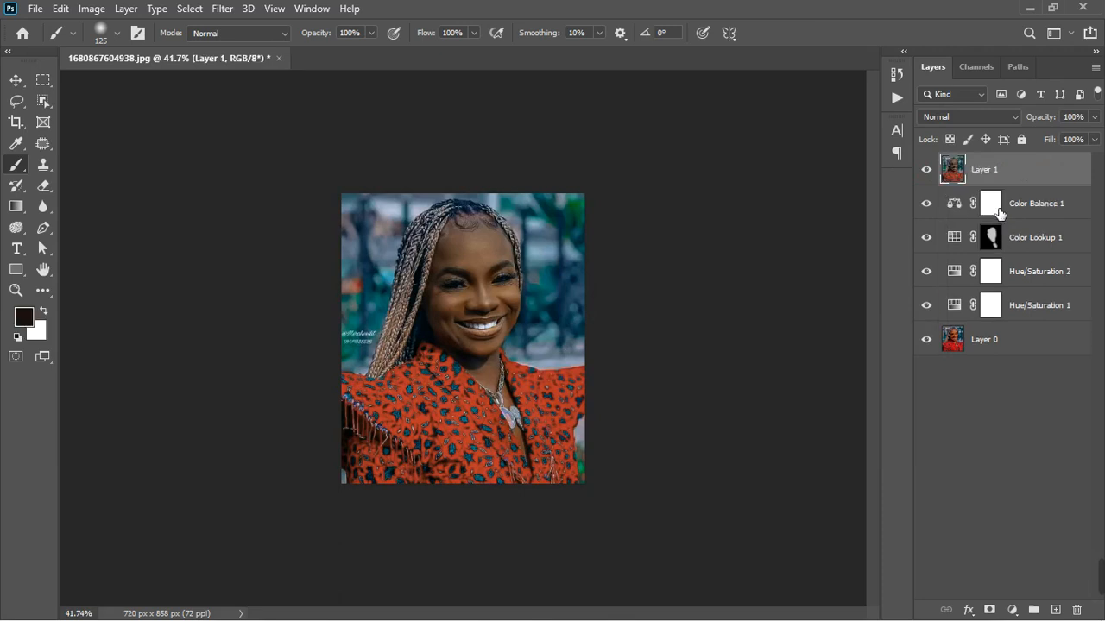
- Group the Color Balance, Color Lookup and both Hue/Saturation adjustment layers
left_click(1036, 212)
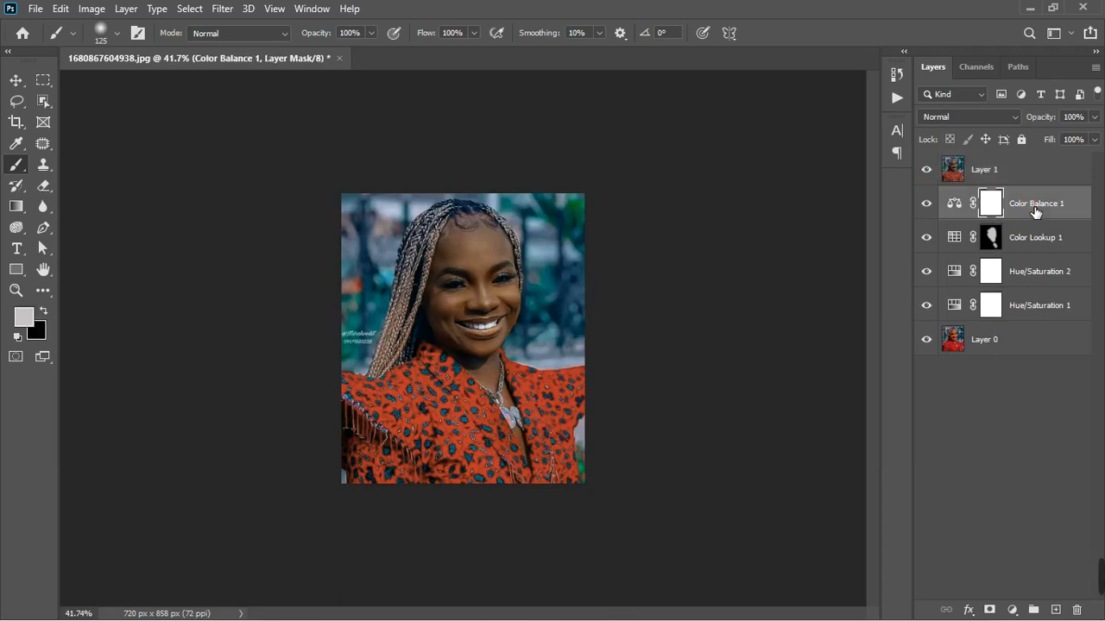
left_click(1037, 304, "shift")
left_click(1034, 610)
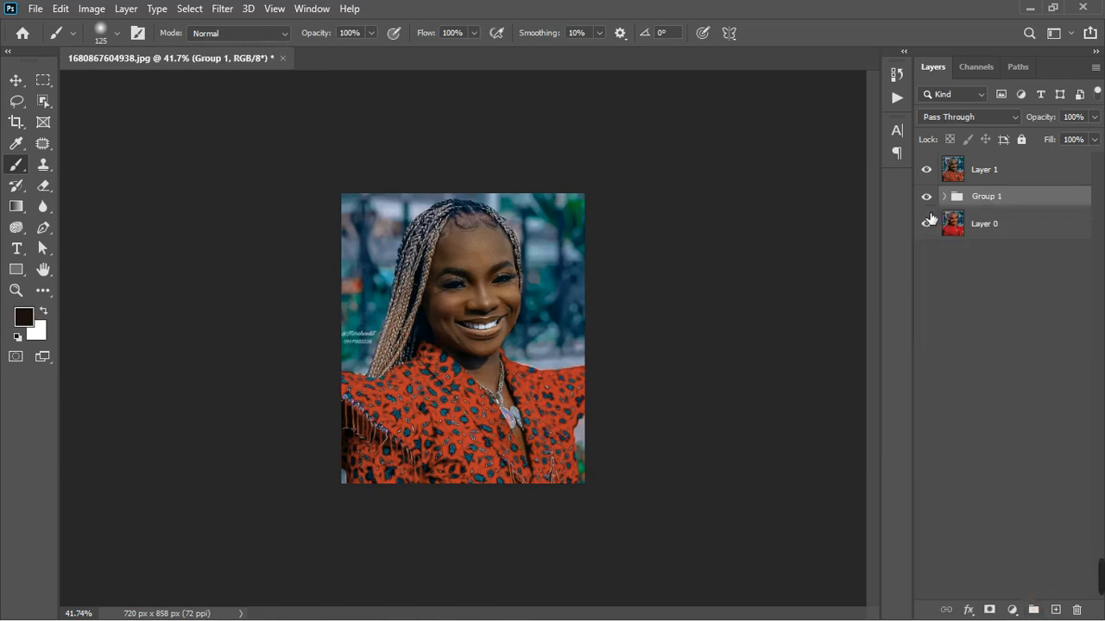
- Hide the adjustment group and compare the stamped layer with the original portrait at different magnifications
left_click(926, 197)
left_click(930, 171)
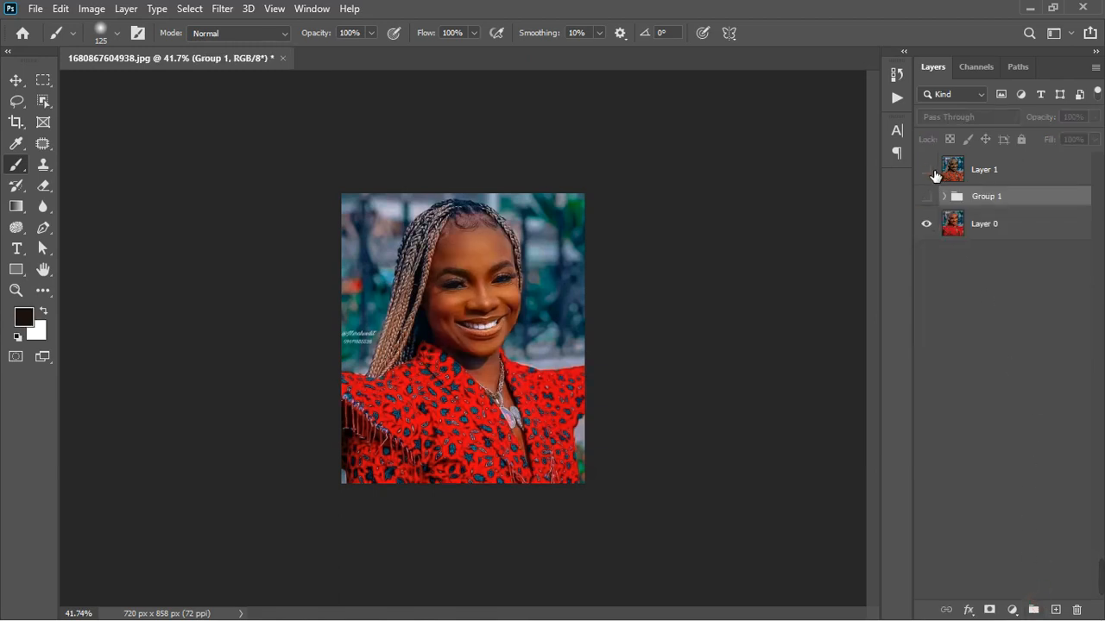
left_click(930, 172)
left_click(930, 172)
left_click(930, 172)
scroll(473, 238, "up", 5)
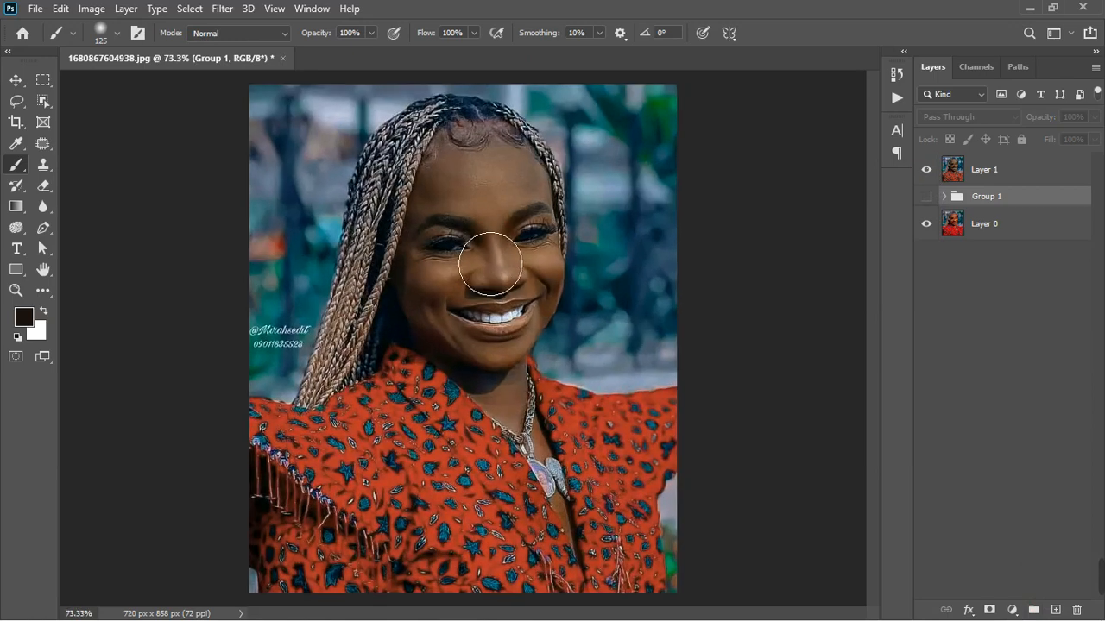
scroll(472, 238, "down", 1)
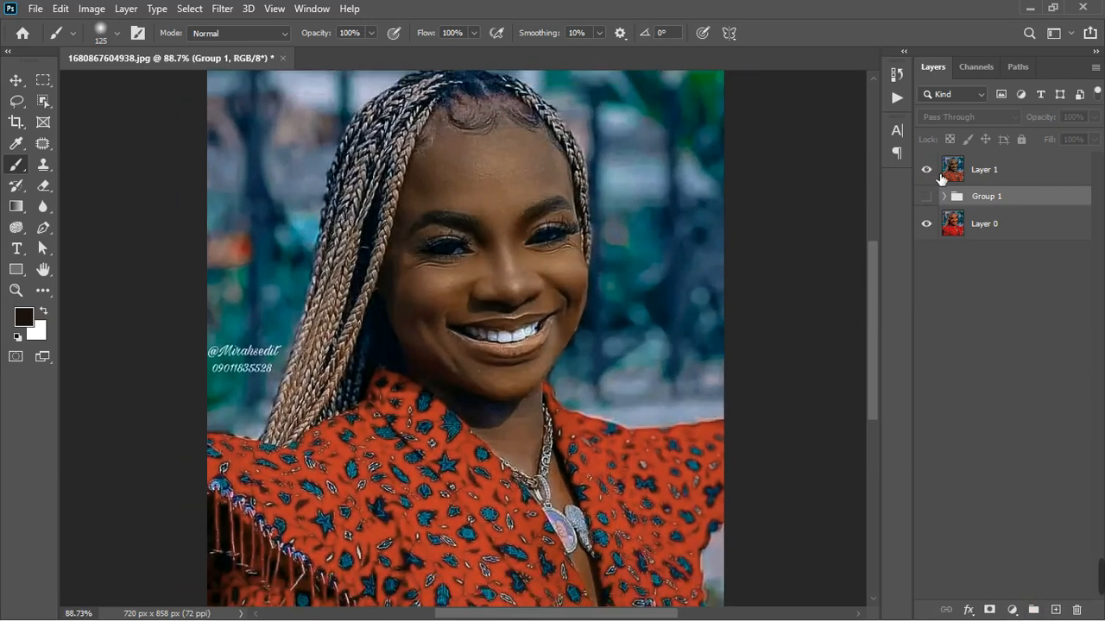
left_click(930, 172)
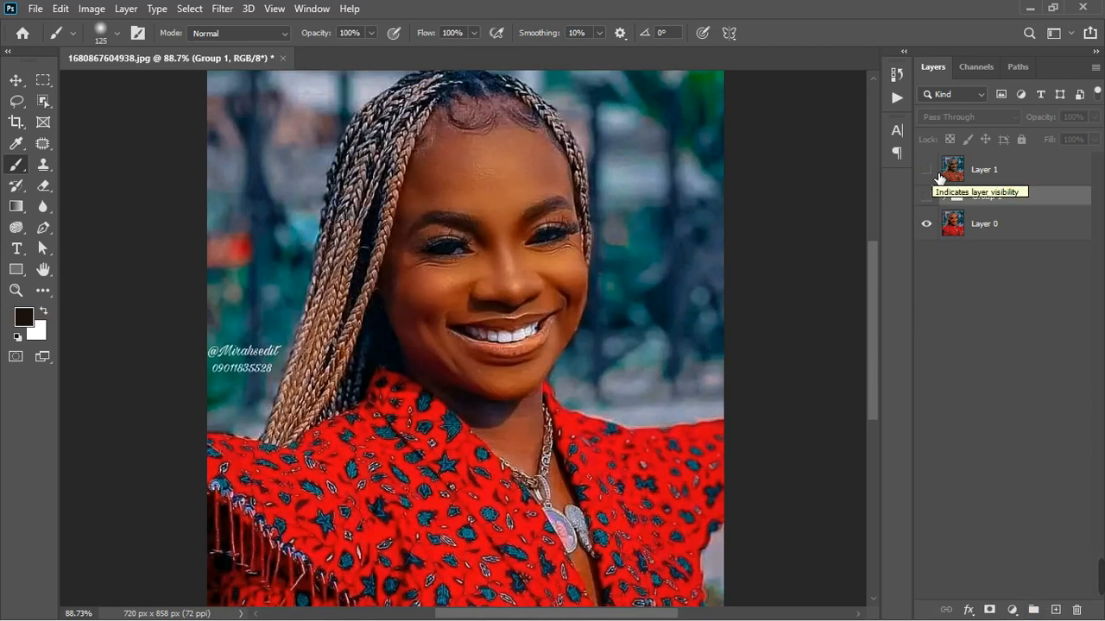
left_click(932, 173)
scroll(570, 298, "down", 2)
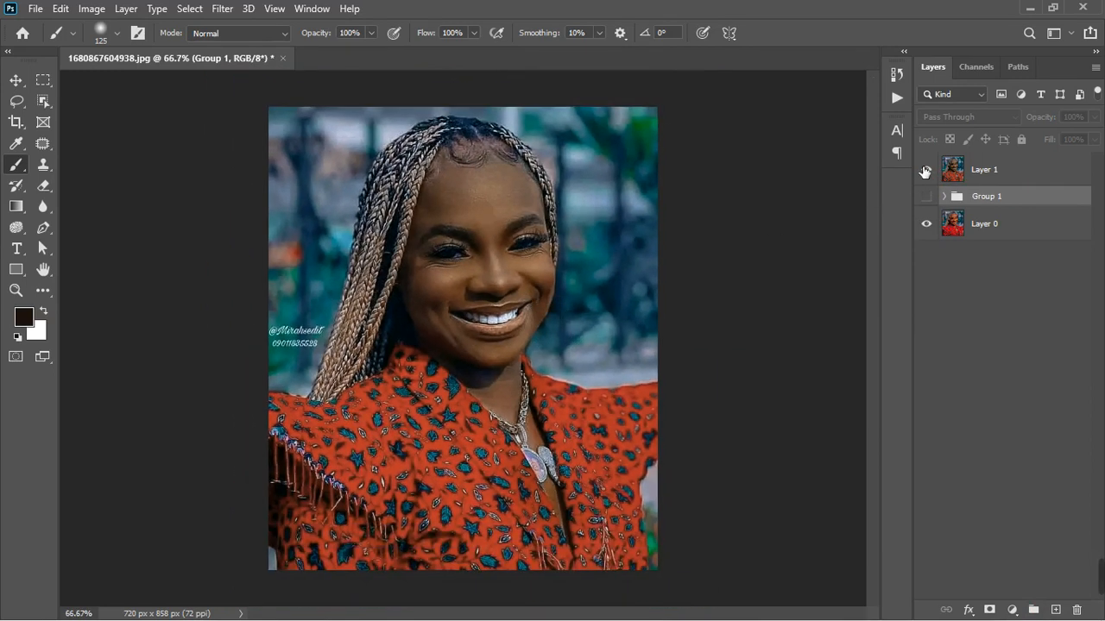
left_click(932, 172)
- Add a Hue/Saturation adjustment layer above Layer 1 and close its settings
left_click(1024, 170)
left_click(1013, 609)
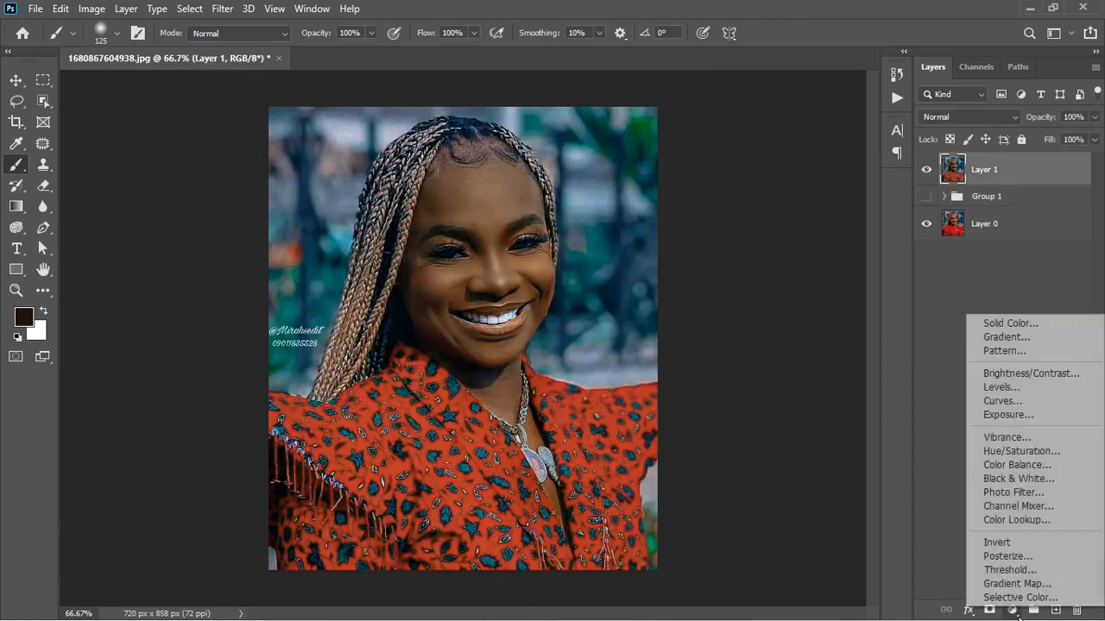
left_click(1019, 453)
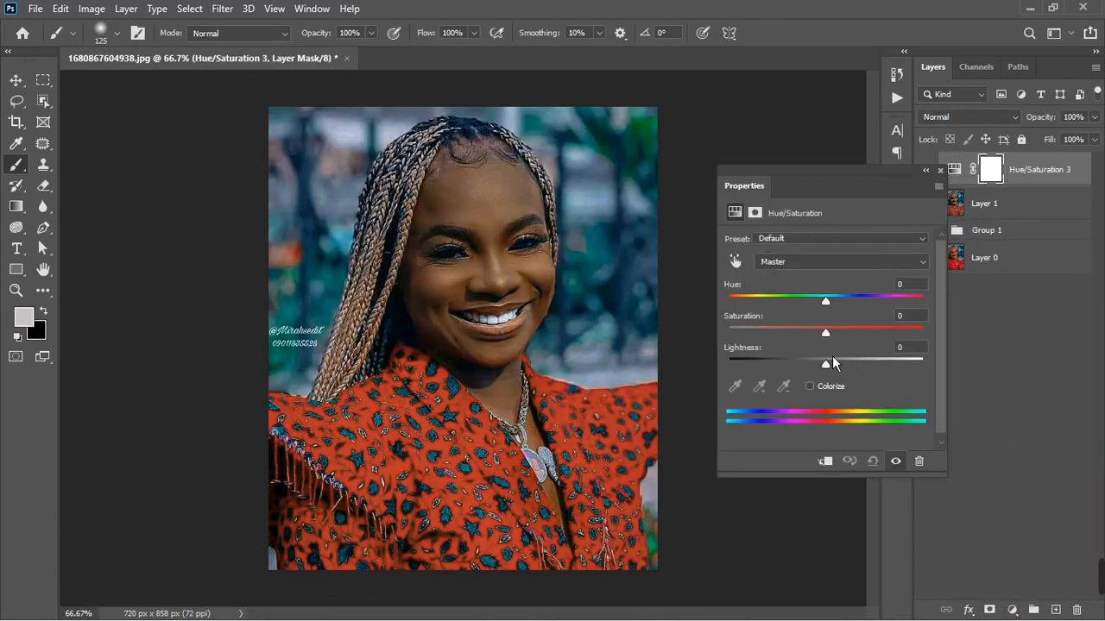
left_click(941, 170)
- Mask the new Hue/Saturation layer to the red-orange clothing using Color Range sampled from the fabric with Fuzziness 42
left_click(199, 11)
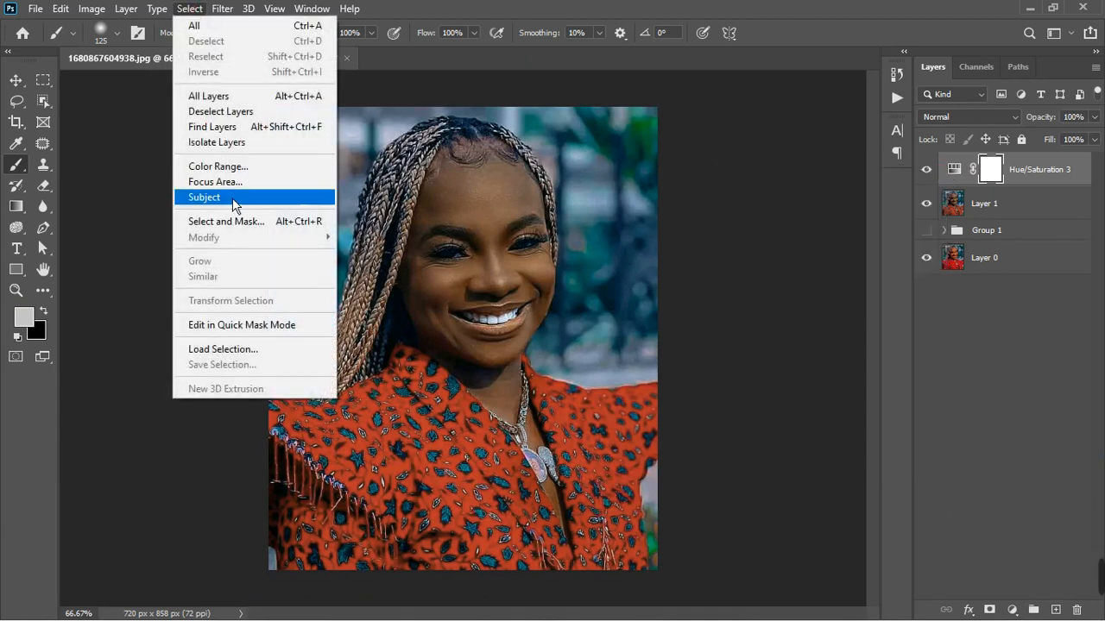
left_click(217, 166)
left_click(387, 442)
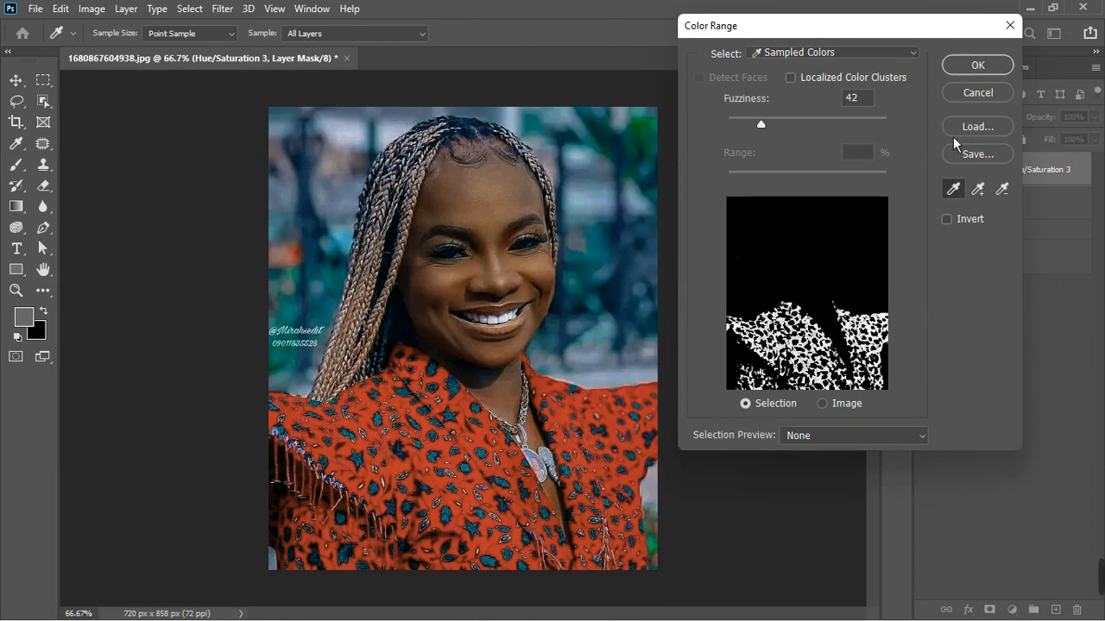
left_click(472, 476)
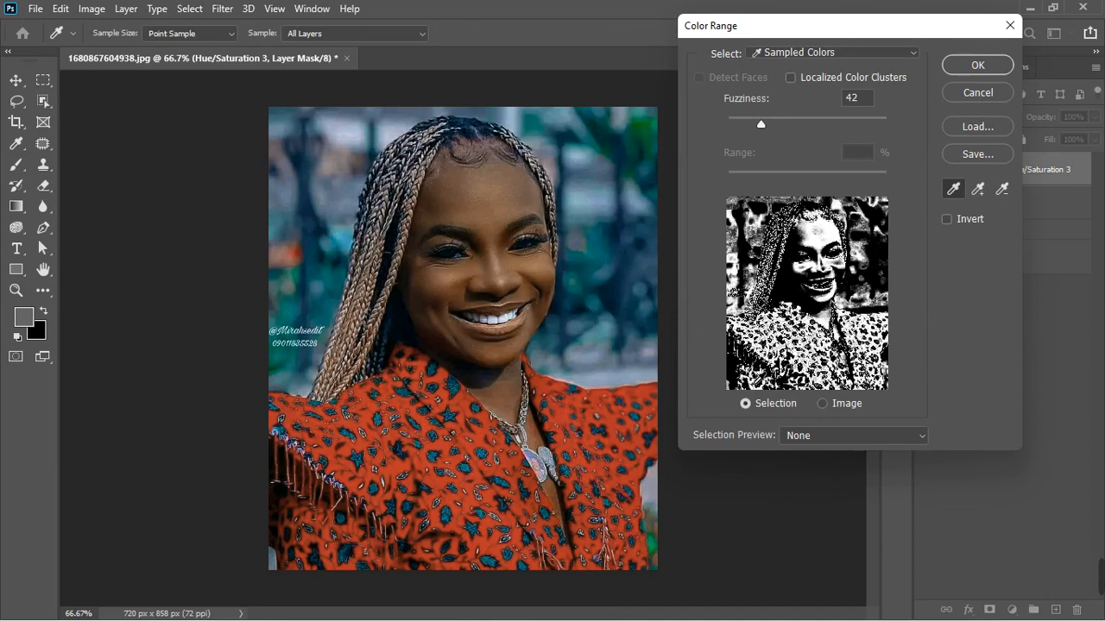
left_click(425, 476)
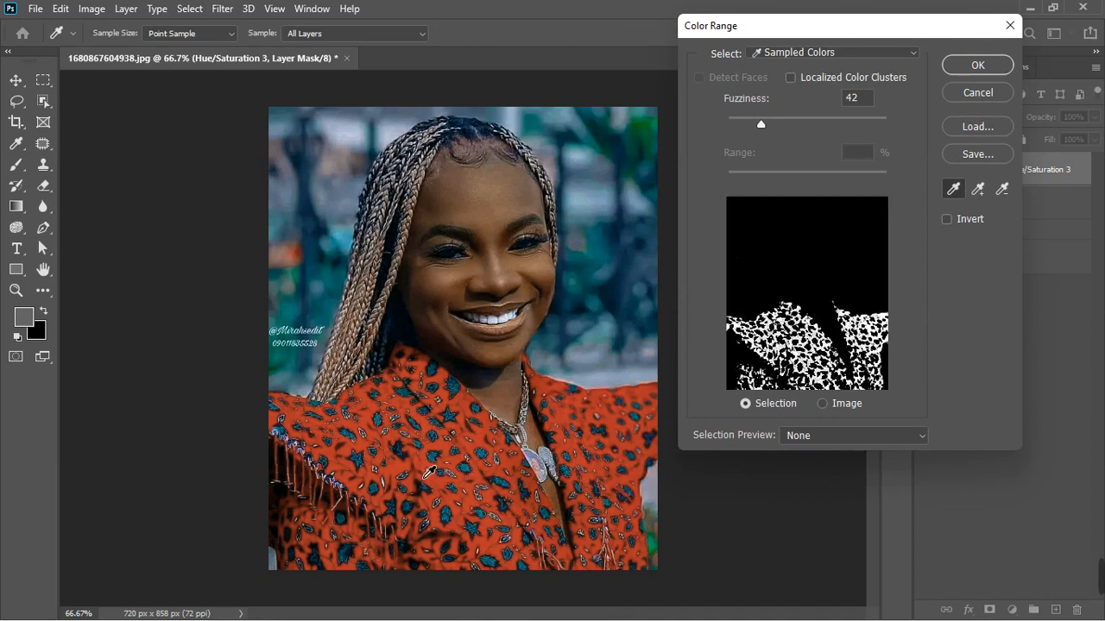
left_click(965, 66)
- Set the clothing's Hue/Saturation layer to a Master saturation of +11 and close its settings
double_click(957, 172)
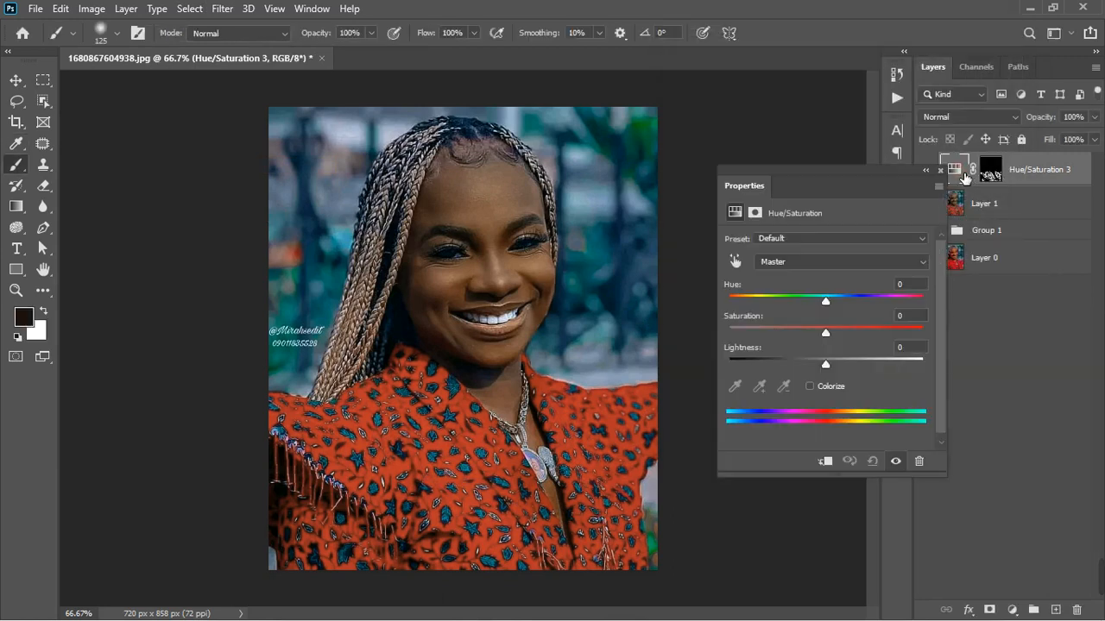
left_click_drag(834, 336, 850, 339)
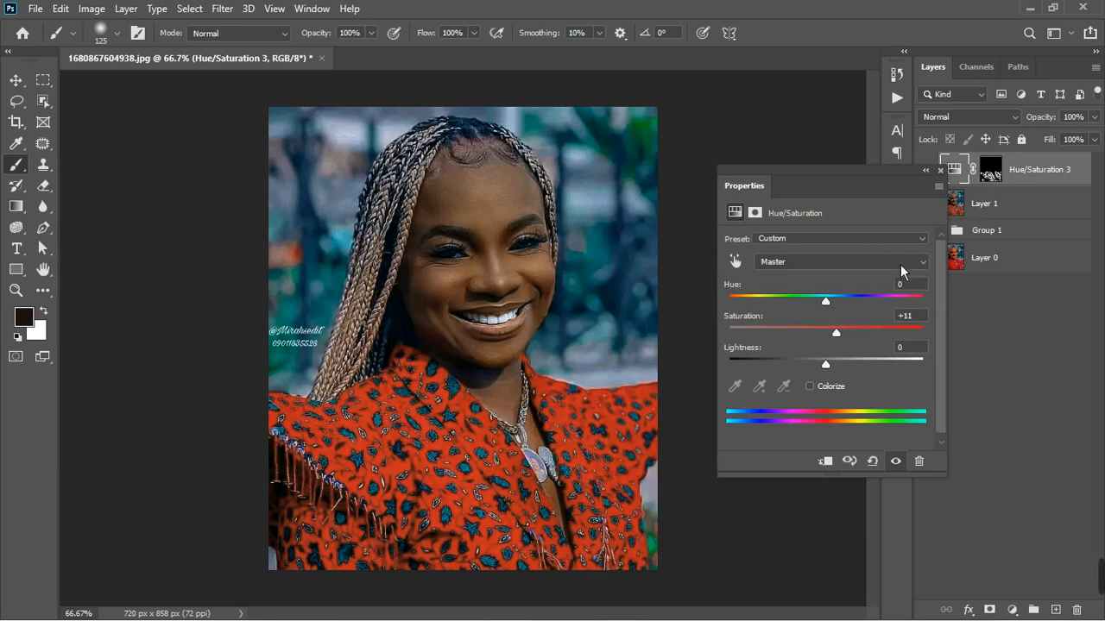
left_click(940, 171)
- Try a Vibrance adjustment layer with Vibrance at -16 over the whole portrait and close its settings
left_click(1014, 611)
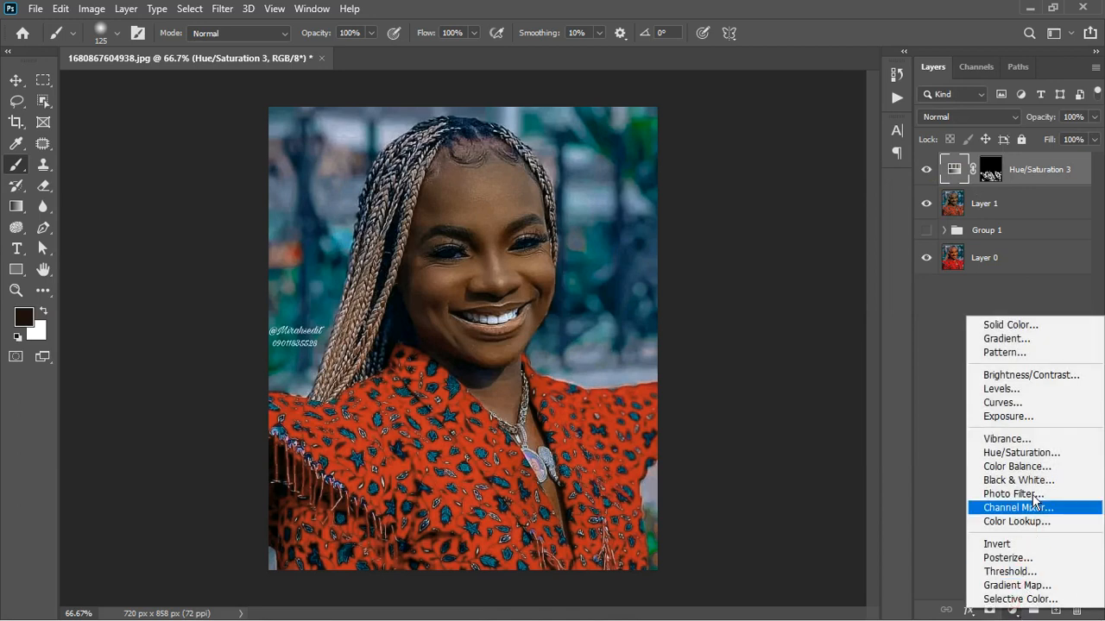
left_click(1014, 439)
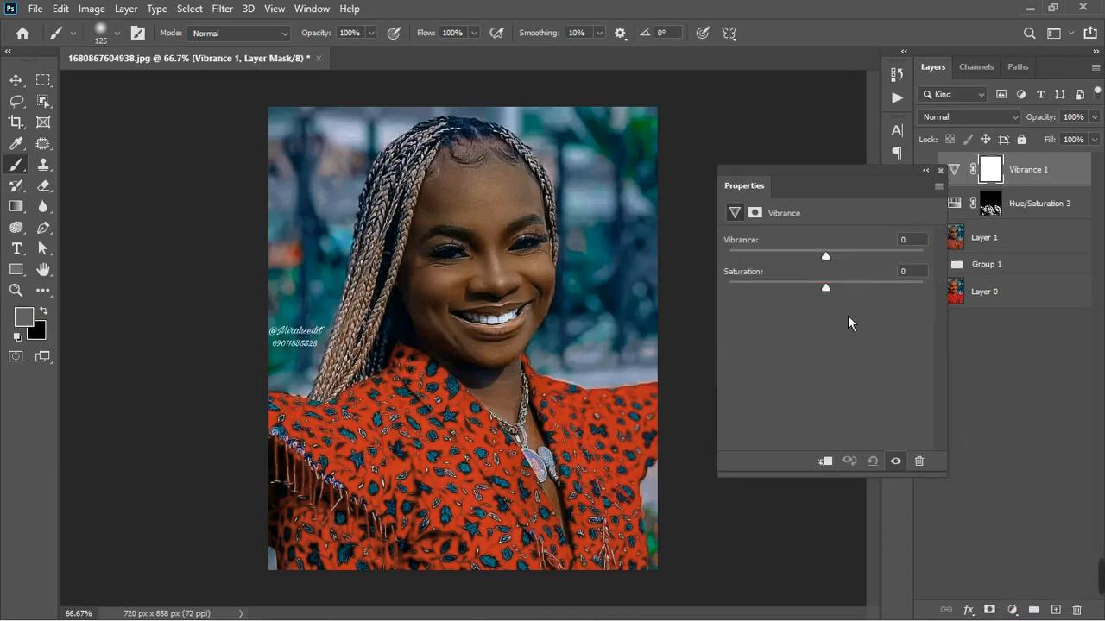
left_click_drag(831, 259, 805, 266)
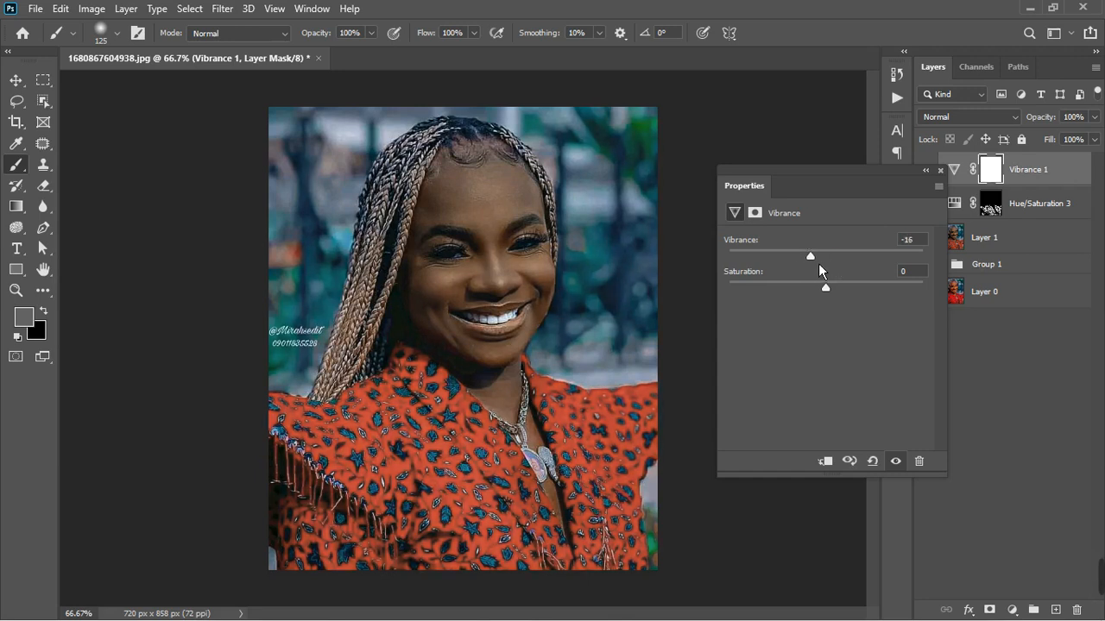
left_click(940, 170)
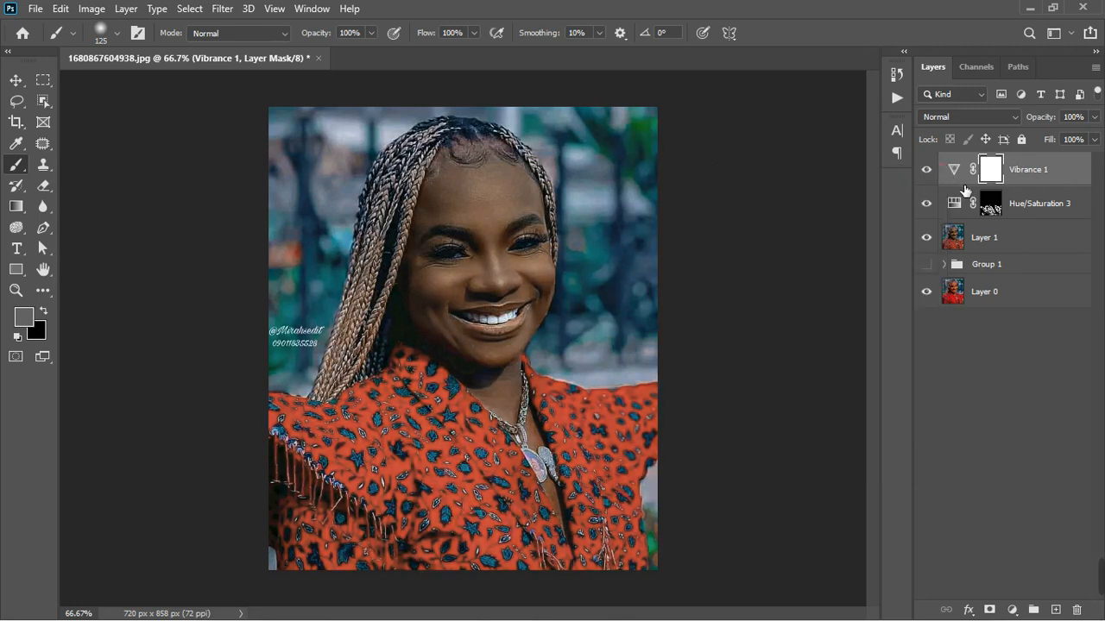
- Compare the Vibrance effect on and off and delete the Vibrance layer
left_click(932, 172)
left_click(930, 171)
left_click(929, 171)
left_click(956, 173)
left_click(927, 171)
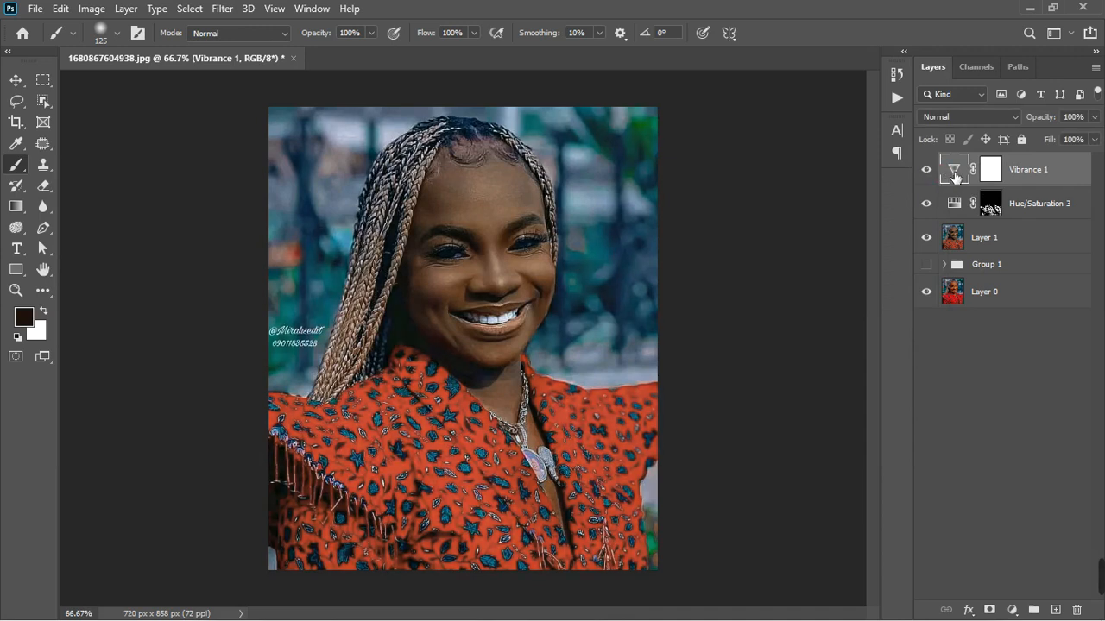
left_click(1077, 610)
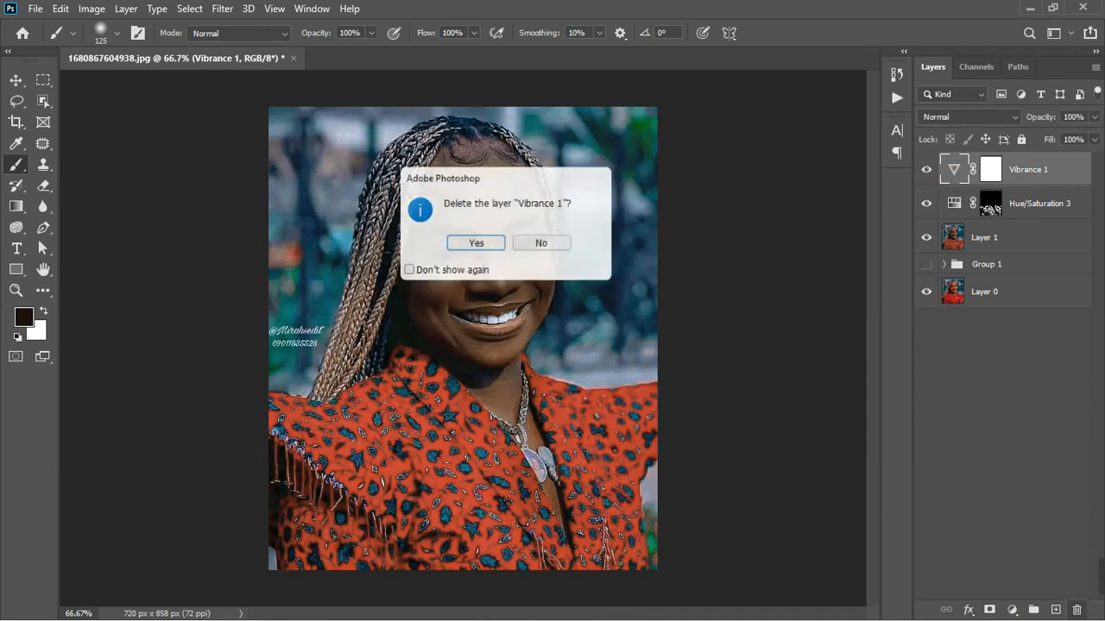
left_click(477, 245)
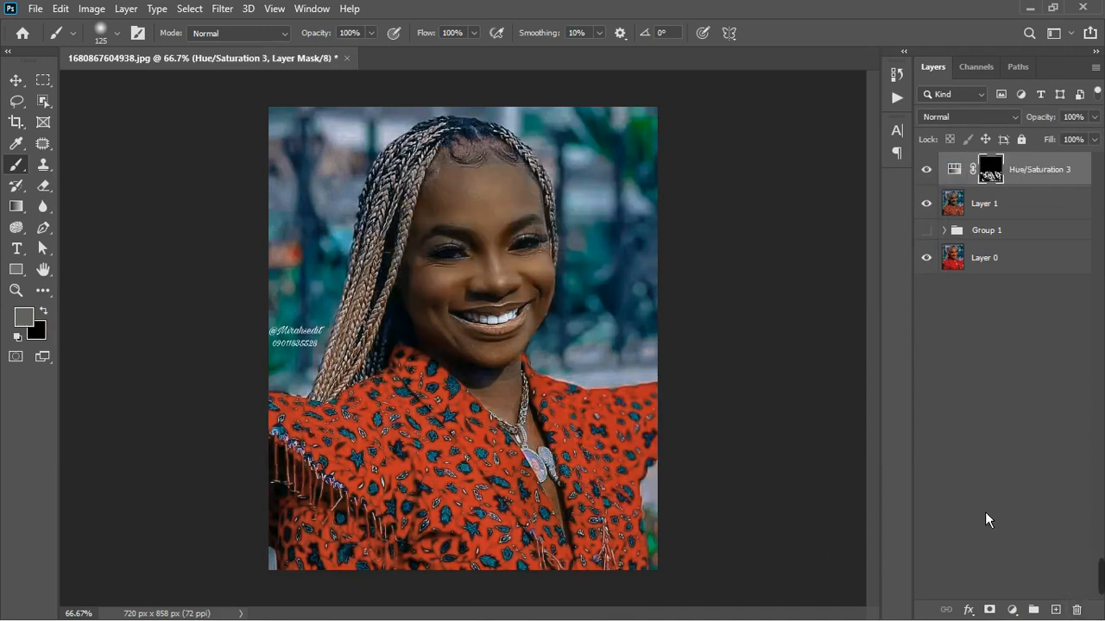
- Try another Vibrance adjustment layer with Vibrance at +4 over the whole portrait and close its settings
left_click(1015, 610)
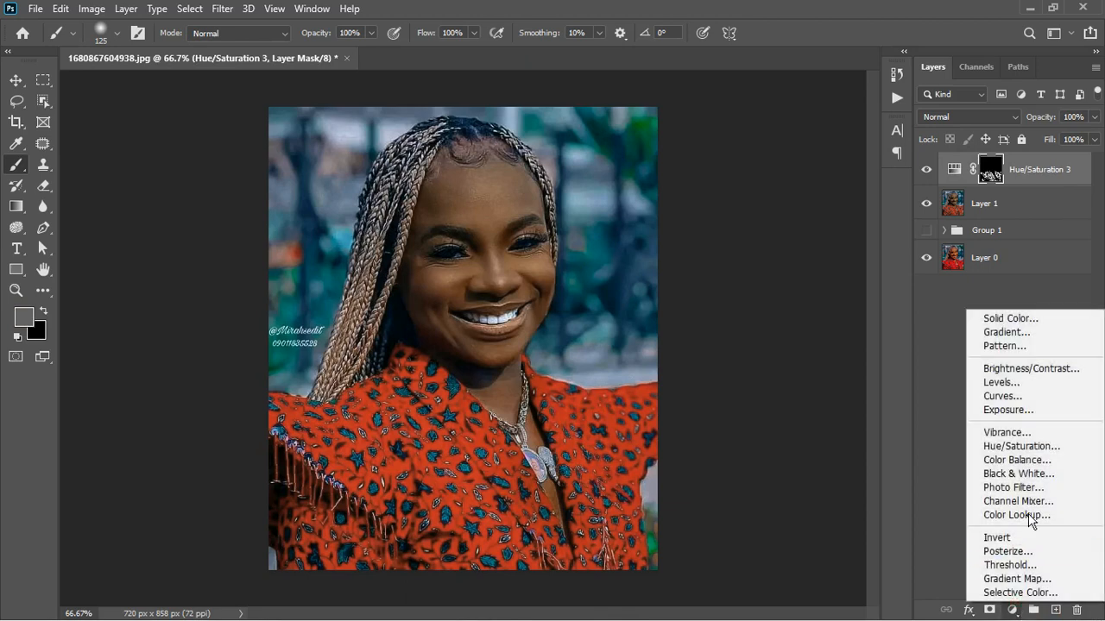
left_click(1036, 434)
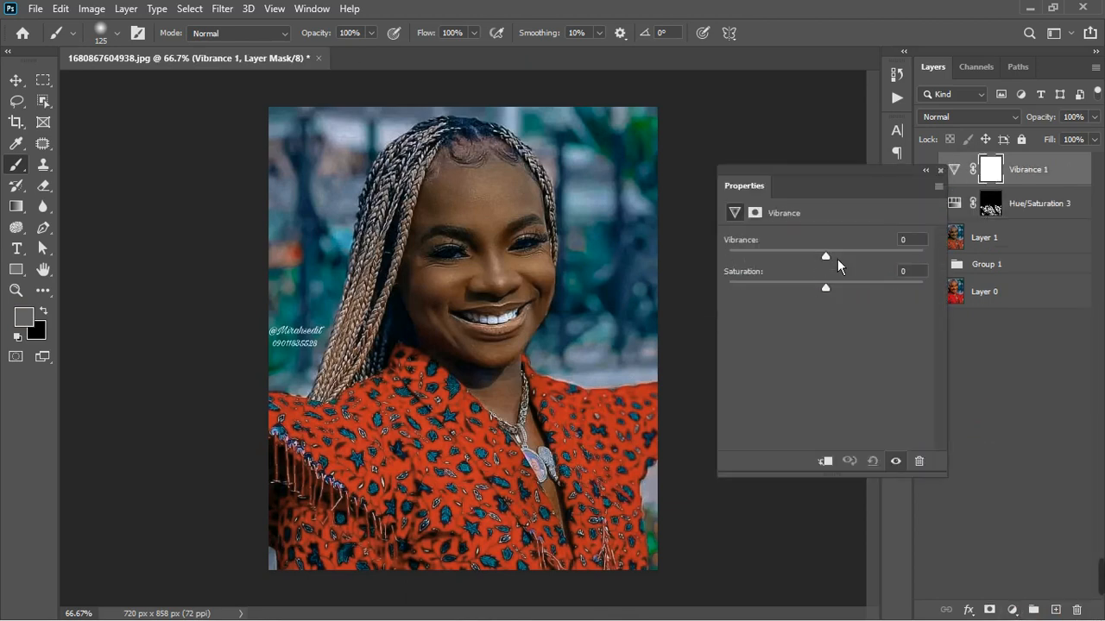
left_click_drag(840, 264, 838, 264)
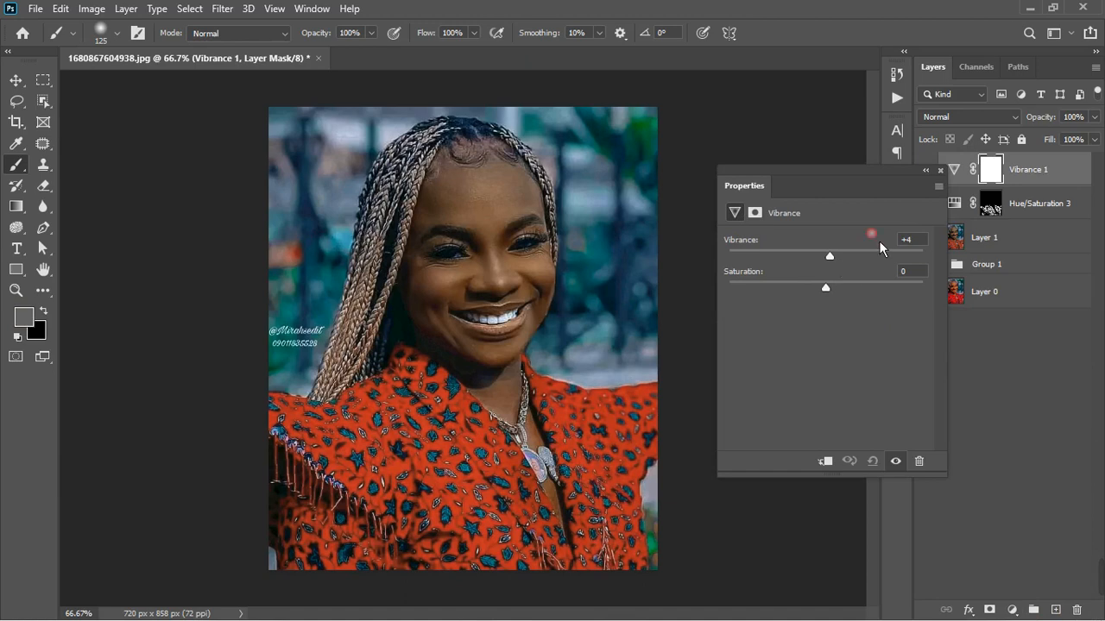
left_click(940, 172)
- Delete the Vibrance adjustment layer together with its layer mask
left_click(1077, 610)
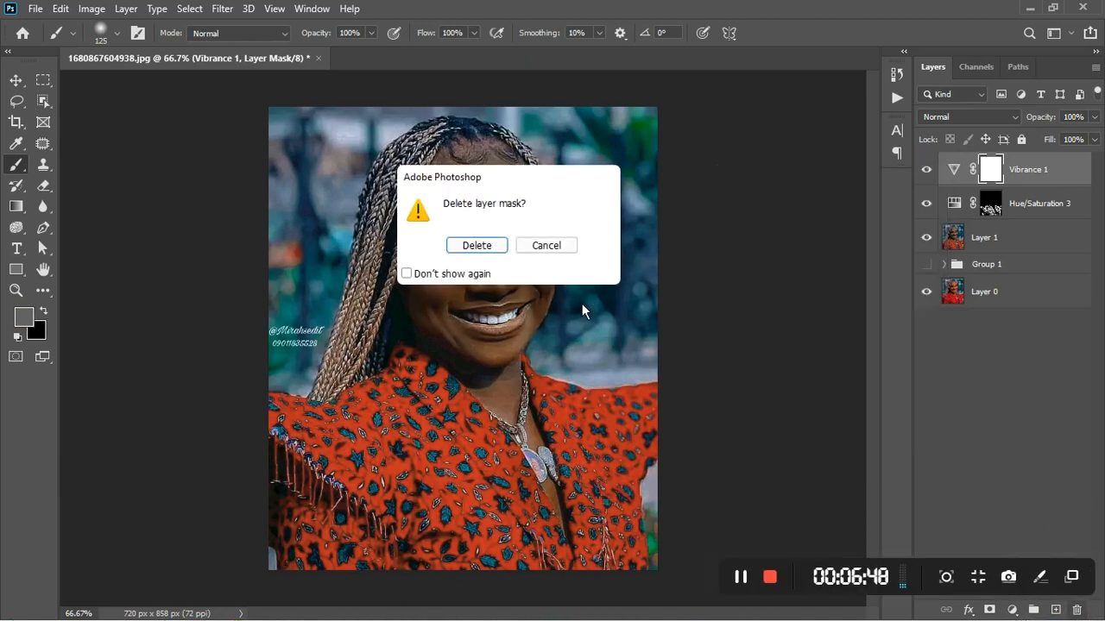
left_click(477, 245)
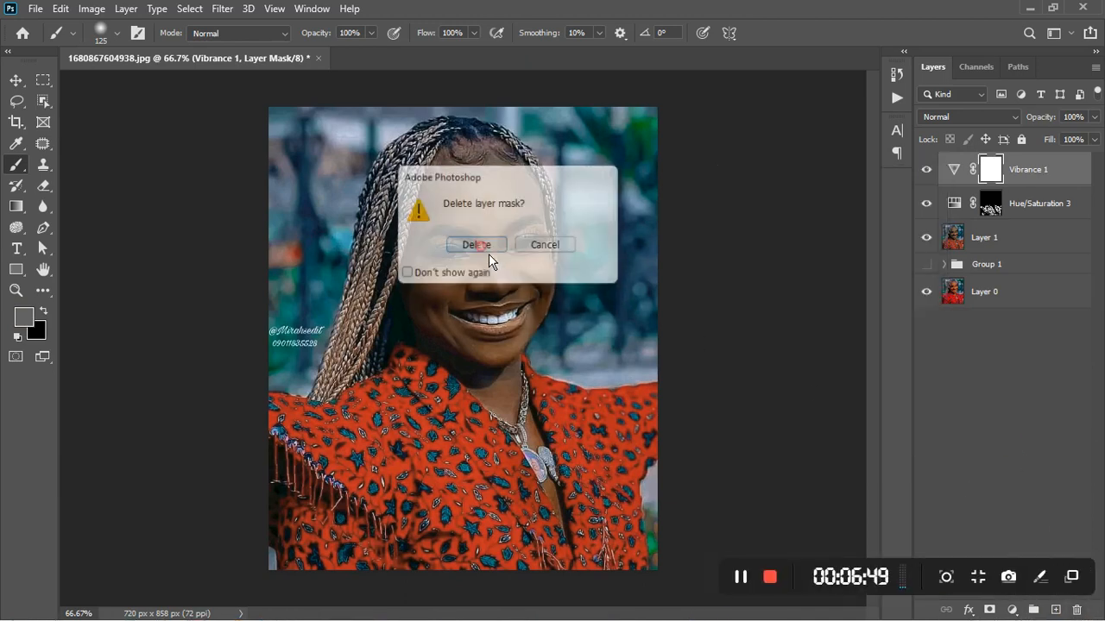
left_click(1055, 446)
left_click(984, 170)
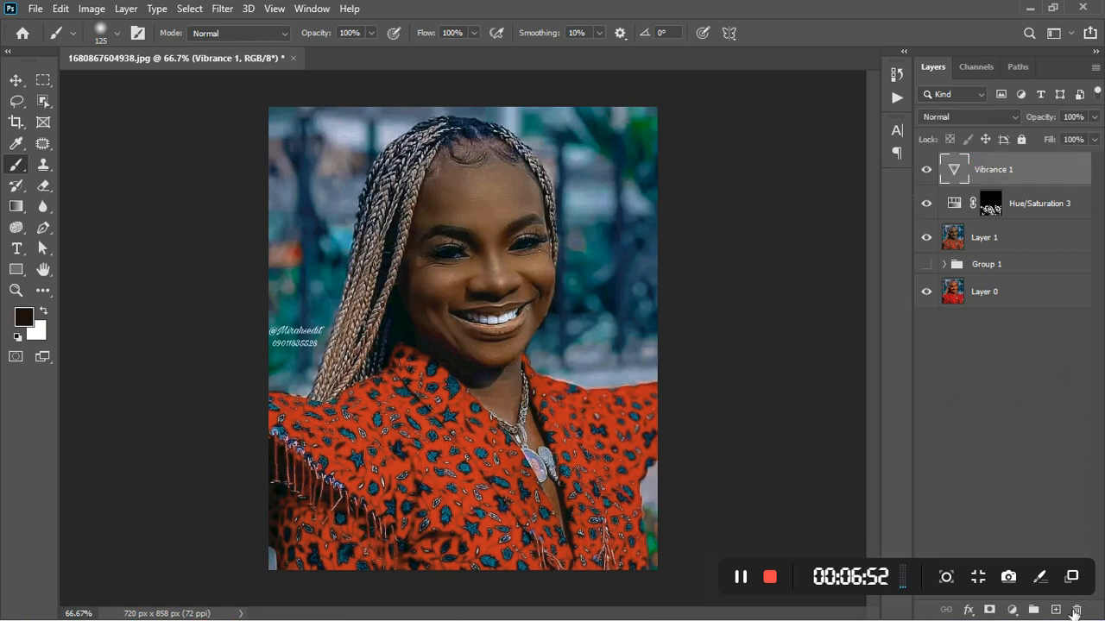
left_click(1077, 611)
left_click(480, 256)
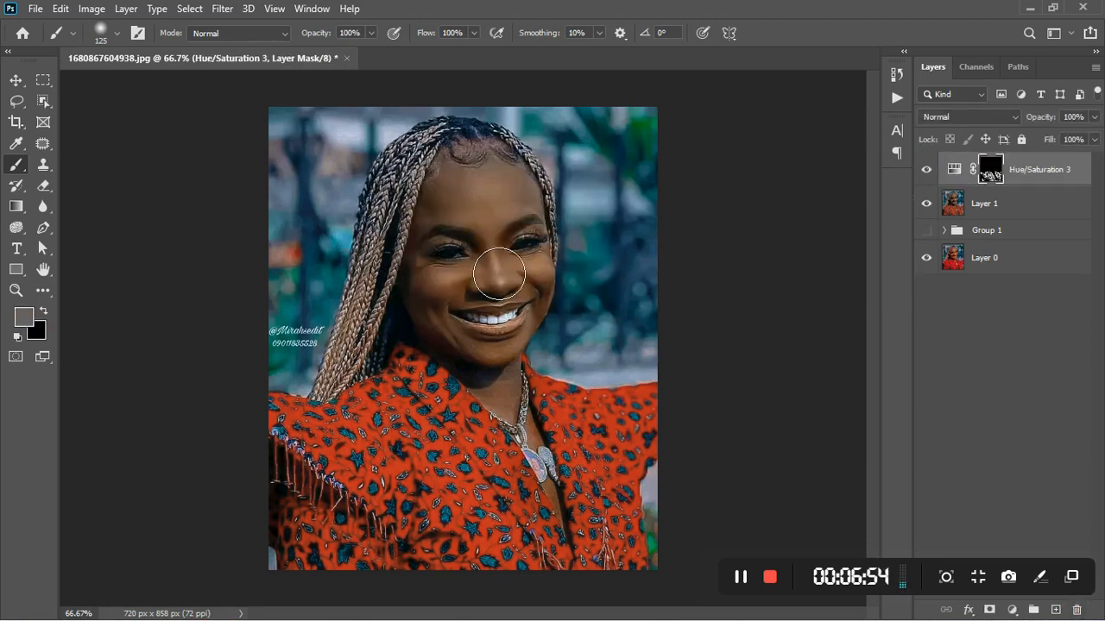
- Compare the portrait with the clothing's Hue/Saturation layer off and on, and inspect the overall retouch
left_click(1030, 375)
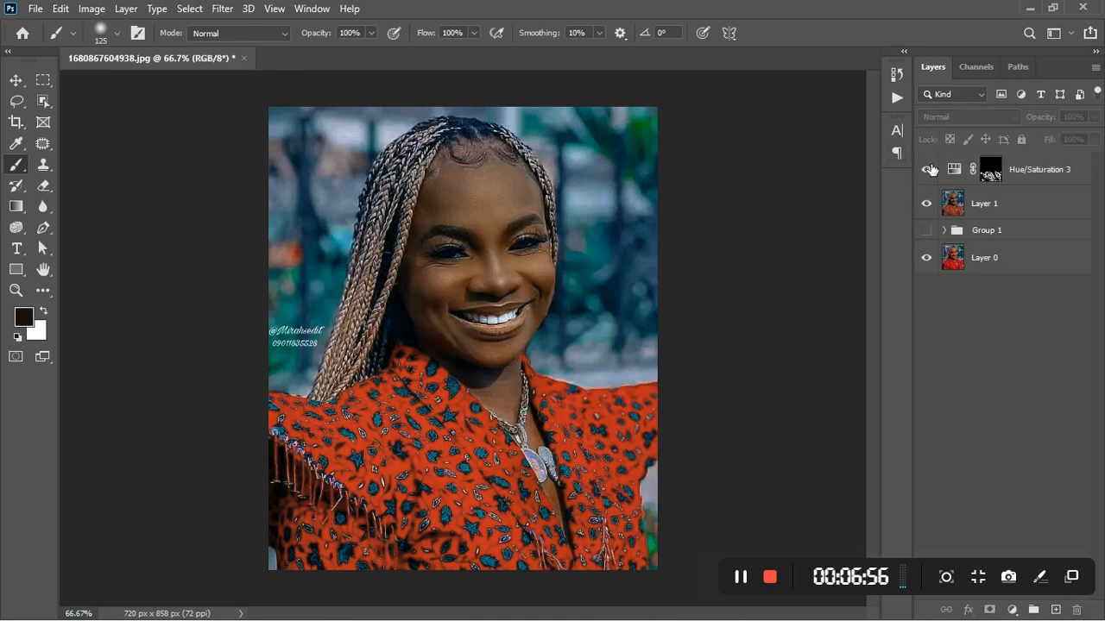
left_click(929, 169)
left_click(930, 172)
scroll(475, 276, "down", 2)
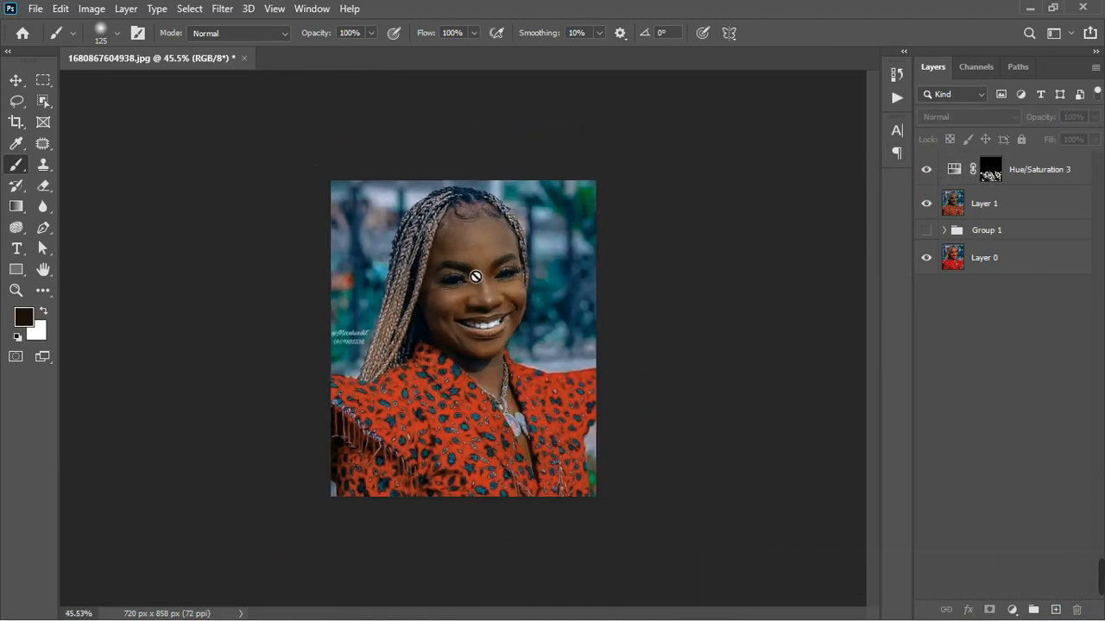
scroll(504, 318, "up", 3)
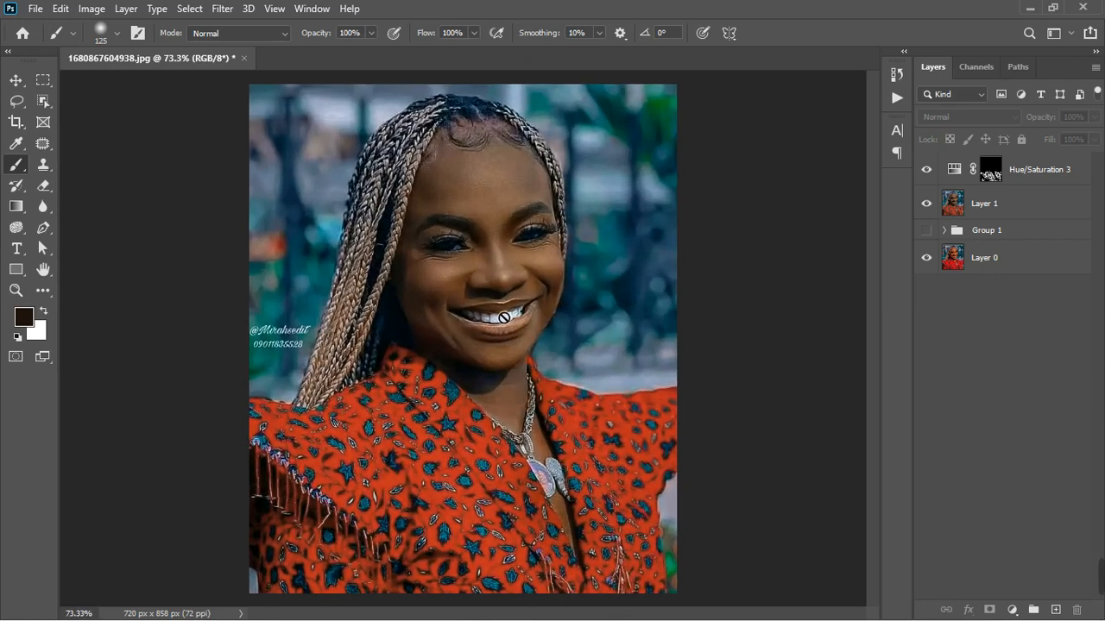